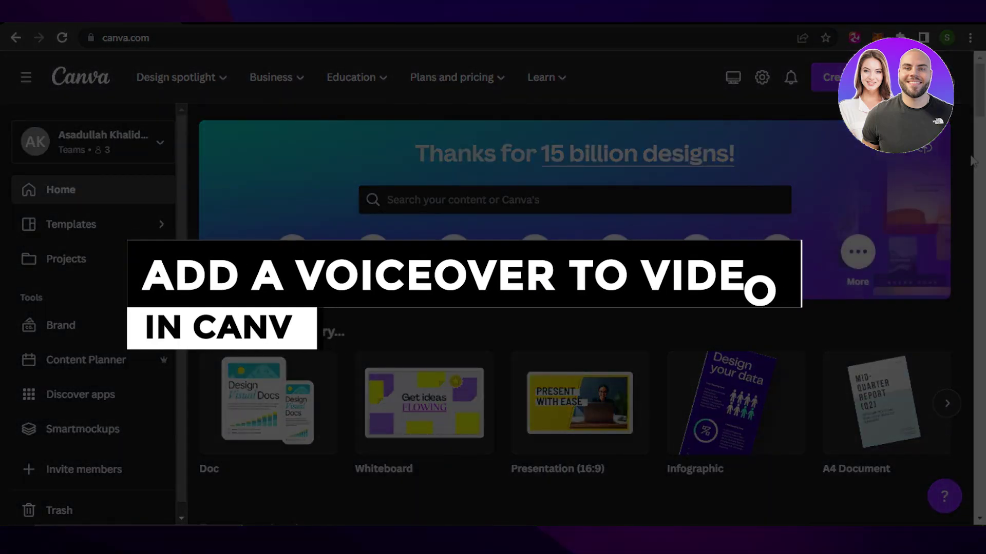
# Step: Browse the Canva home page and bring up the Videos design options
pyautogui.scroll(-3, 978, 89)
pyautogui.scroll(3, 981, 82)
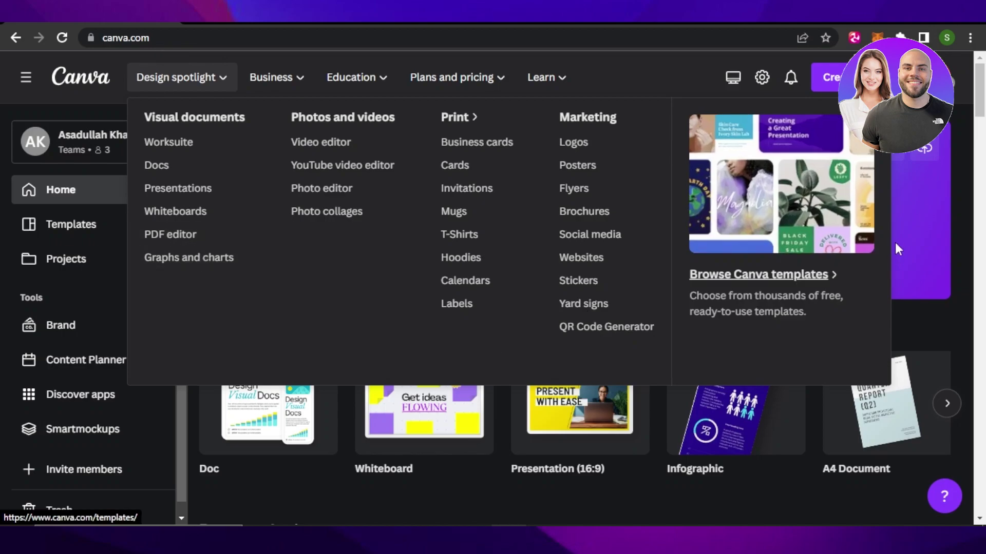
pyautogui.scroll(-2, 981, 103)
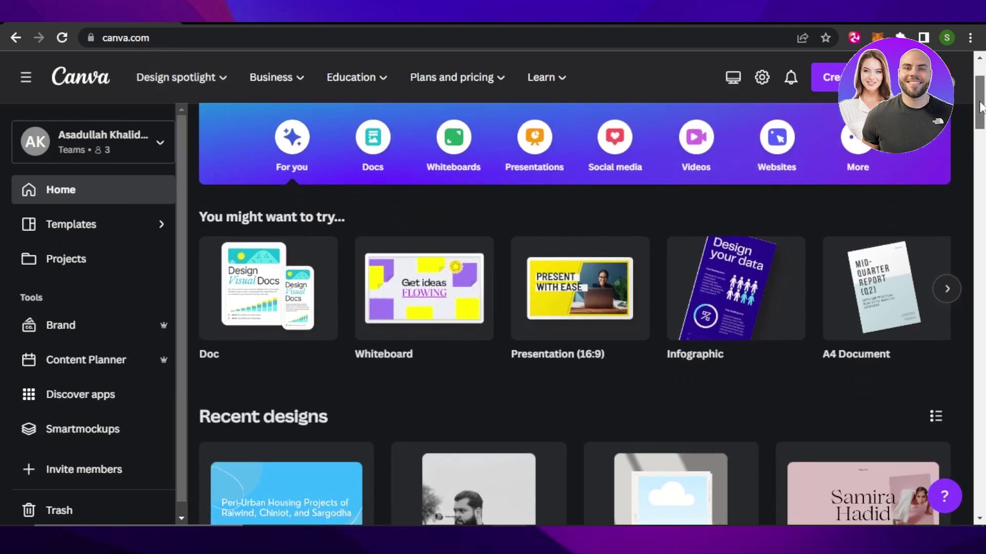
pyautogui.scroll(1, 981, 100)
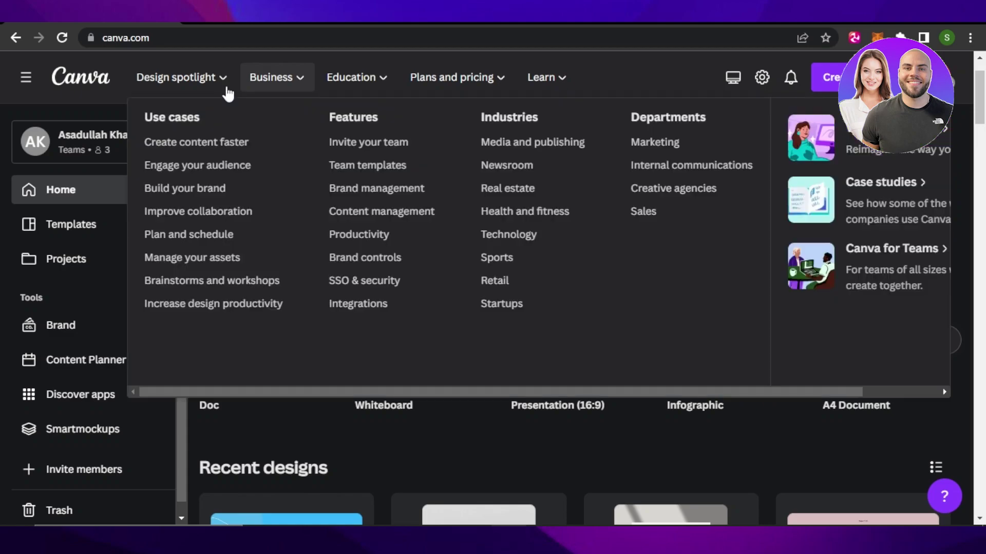
pyautogui.moveTo(224, 89)
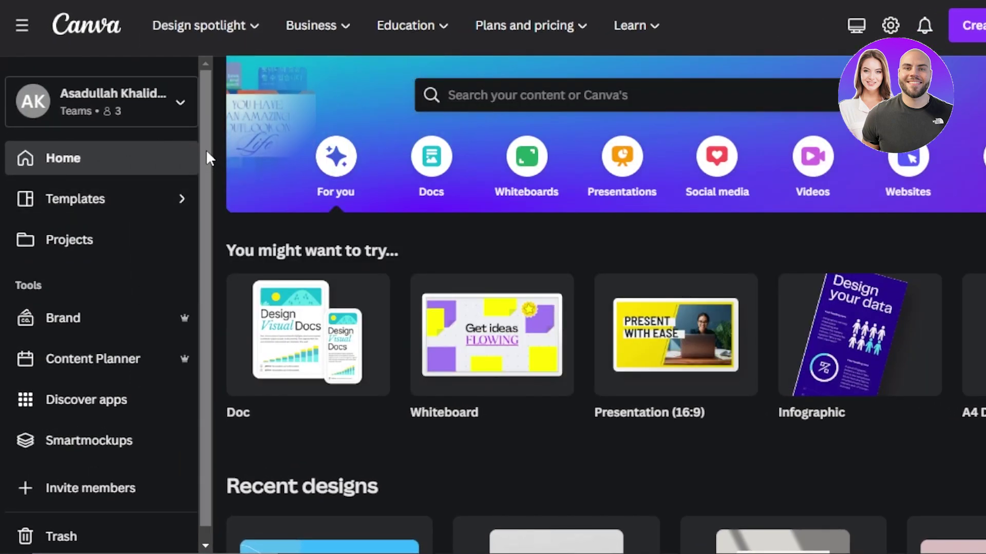
pyautogui.scroll(-1, 205, 150)
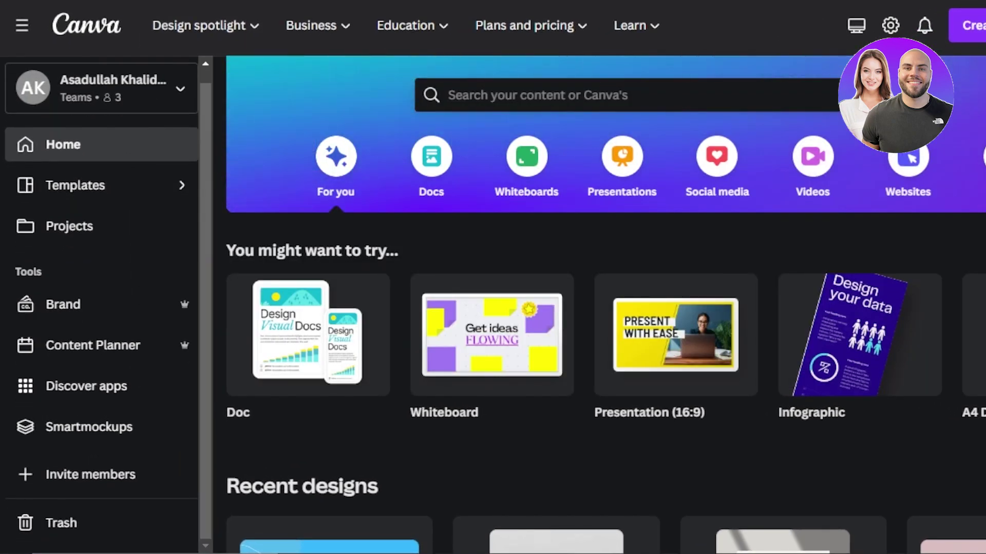
pyautogui.scroll(2, 239, 82)
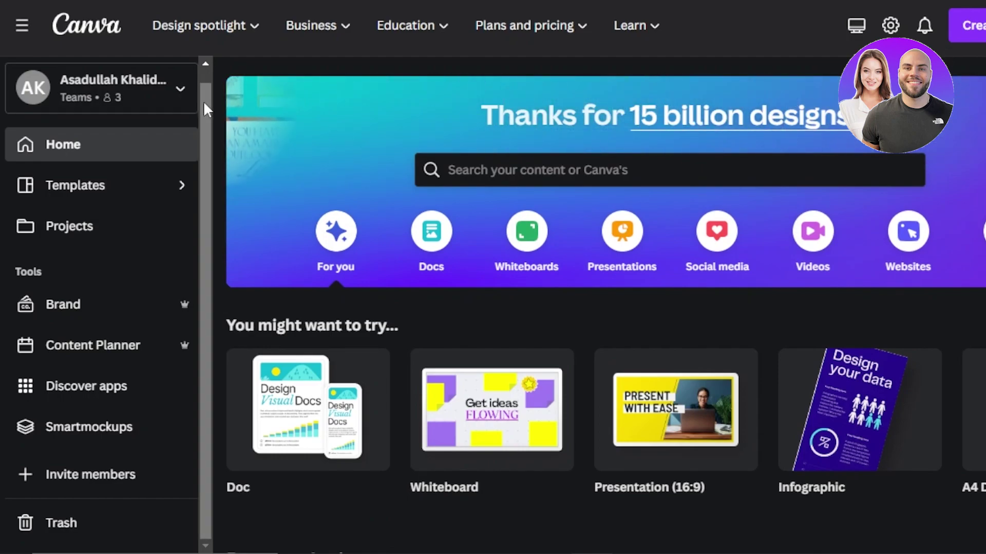
pyautogui.moveTo(204, 101); pyautogui.dragTo(202, 125)
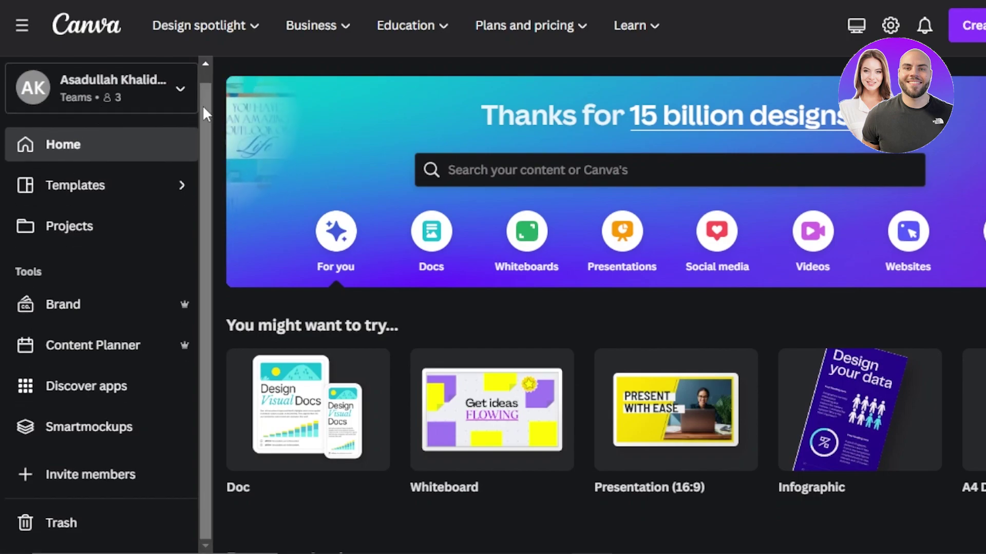
pyautogui.moveTo(205, 113)
pyautogui.mouseDown()
pyautogui.moveTo(206, 103)
pyautogui.moveTo(208, 144)
pyautogui.moveTo(209, 121)
pyautogui.mouseUp()
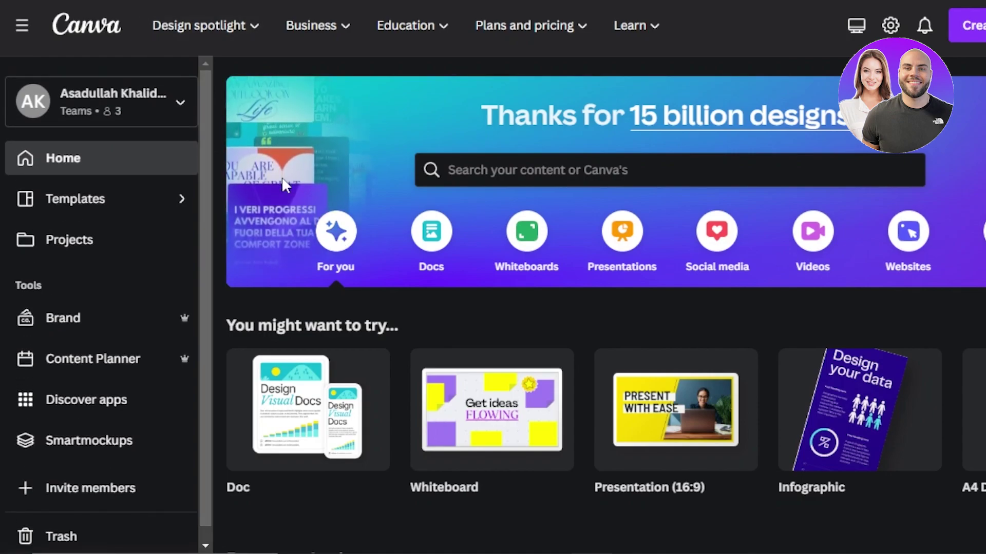
pyautogui.moveTo(208, 152); pyautogui.dragTo(208, 123)
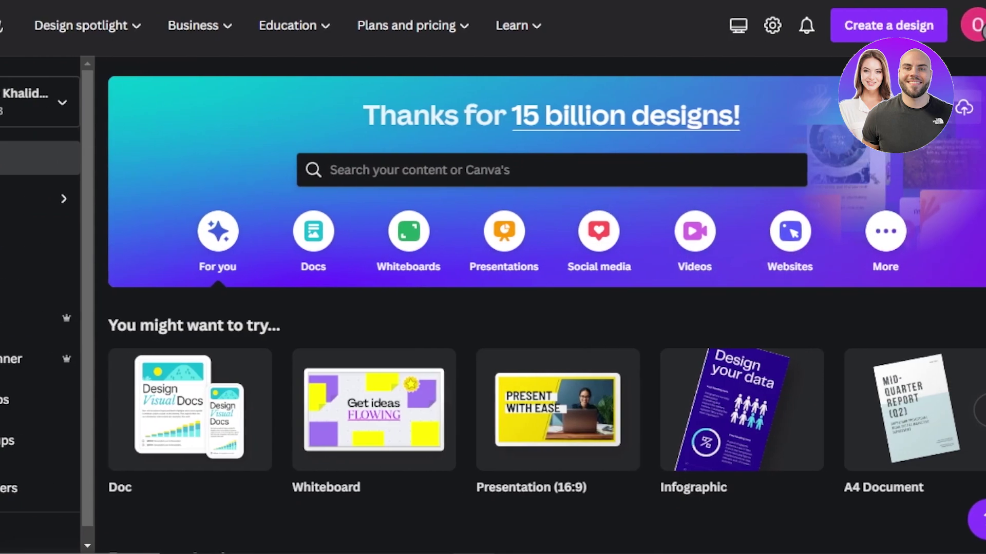
pyautogui.scroll(-1, 513, 308)
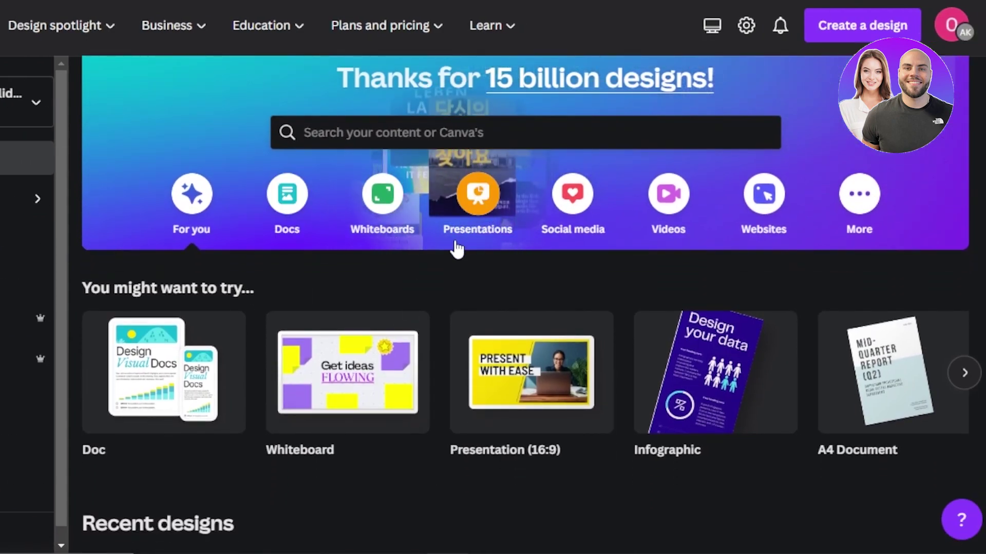
pyautogui.click(675, 200)
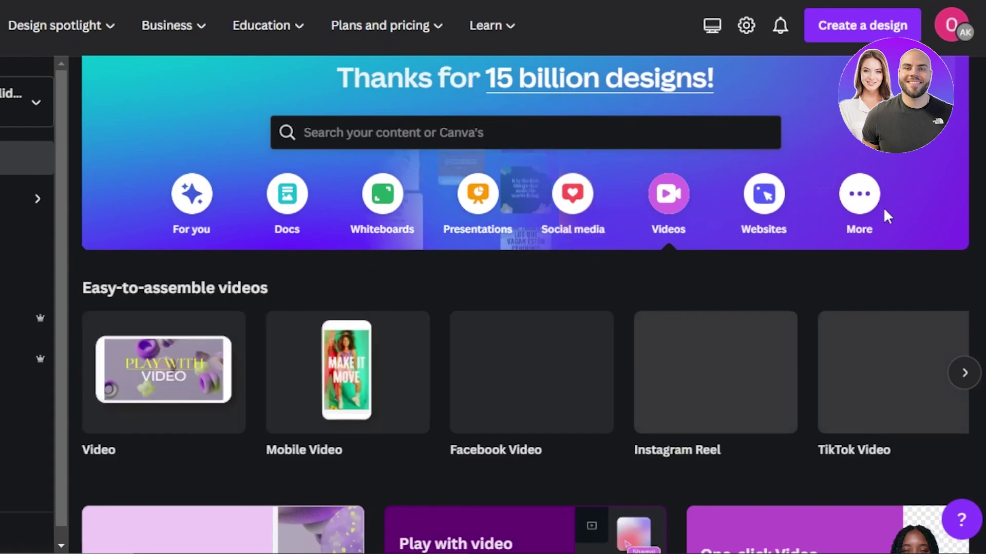
pyautogui.scroll(-3, 524, 308)
pyautogui.scroll(-3, 718, 220)
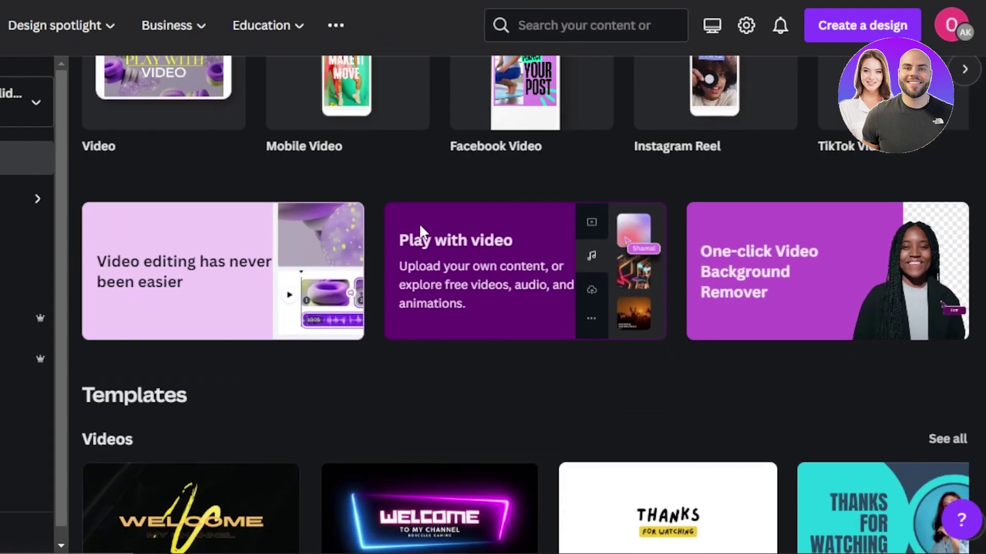
# Step: Open a blank 5.0s Video design and show the Elements panel
pyautogui.click(421, 241)
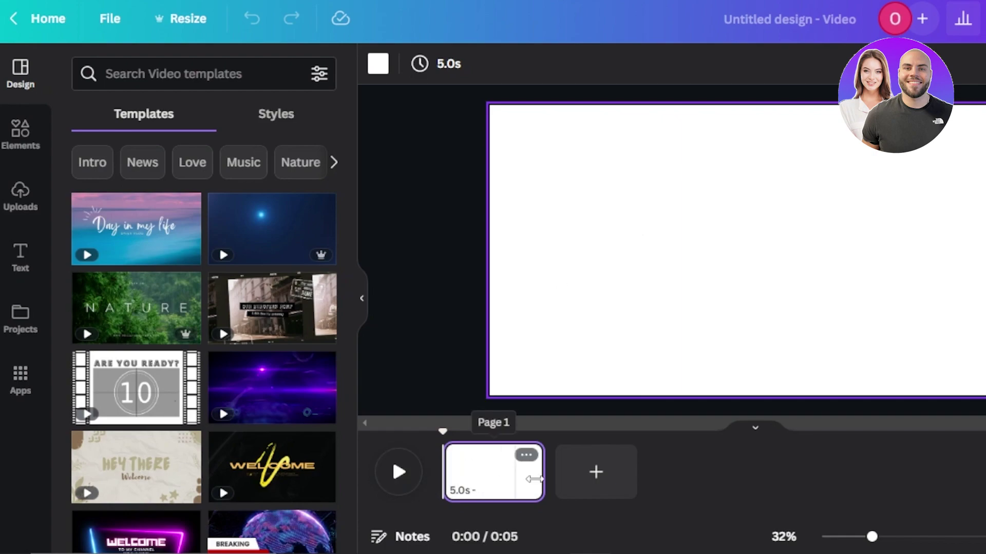
pyautogui.moveTo(452, 451)
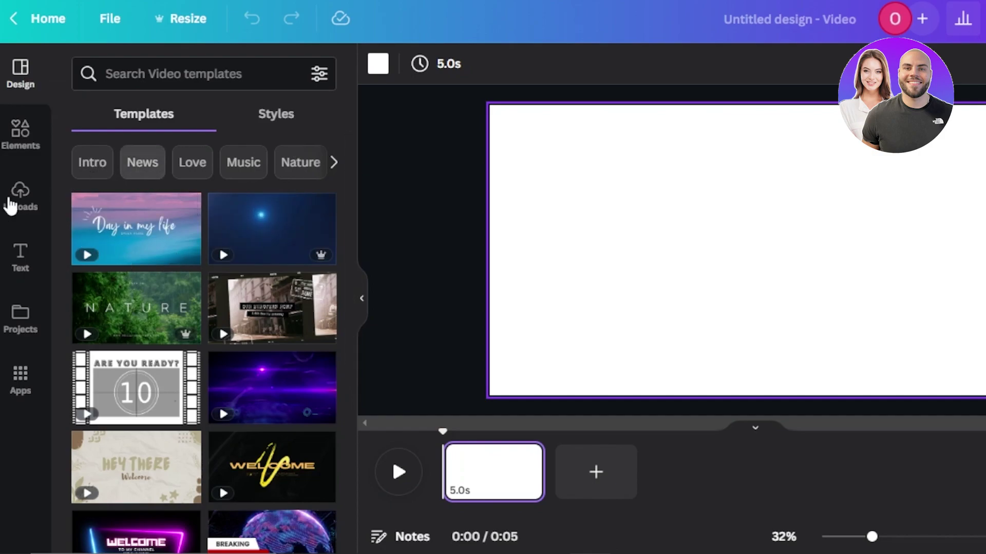
pyautogui.click(24, 148)
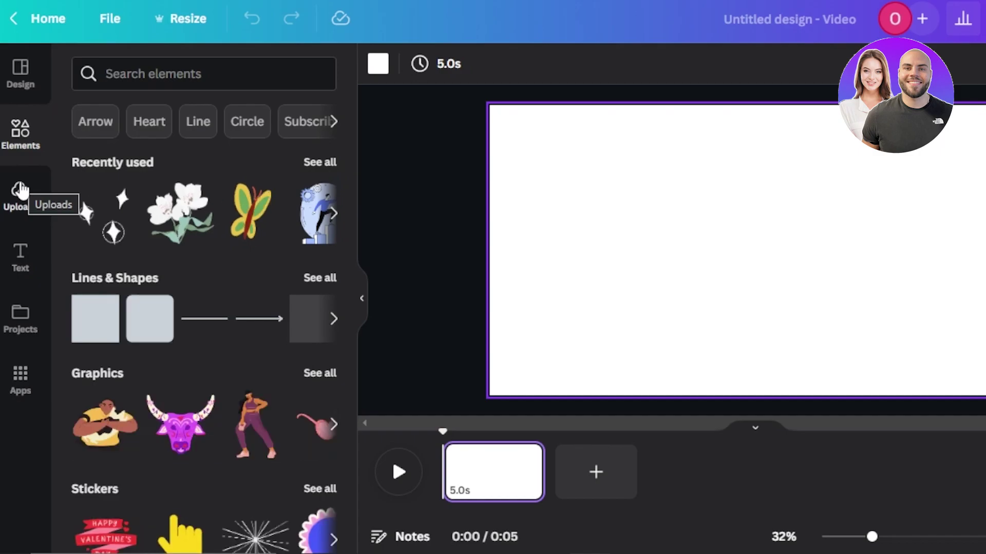
# Step: Apply the Happy Mother's Day template, giving 6.9s and 6.5s pages
pyautogui.click(21, 194)
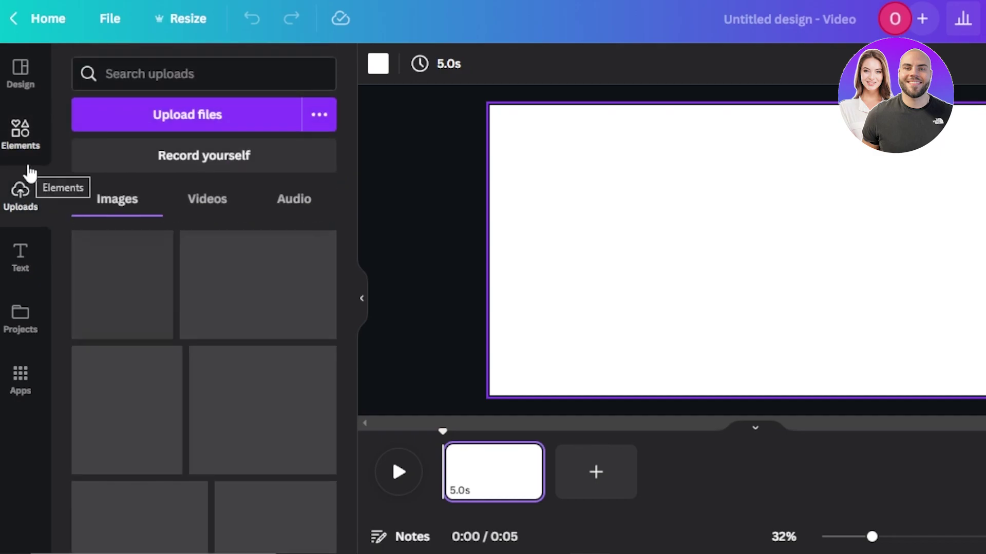
pyautogui.click(26, 138)
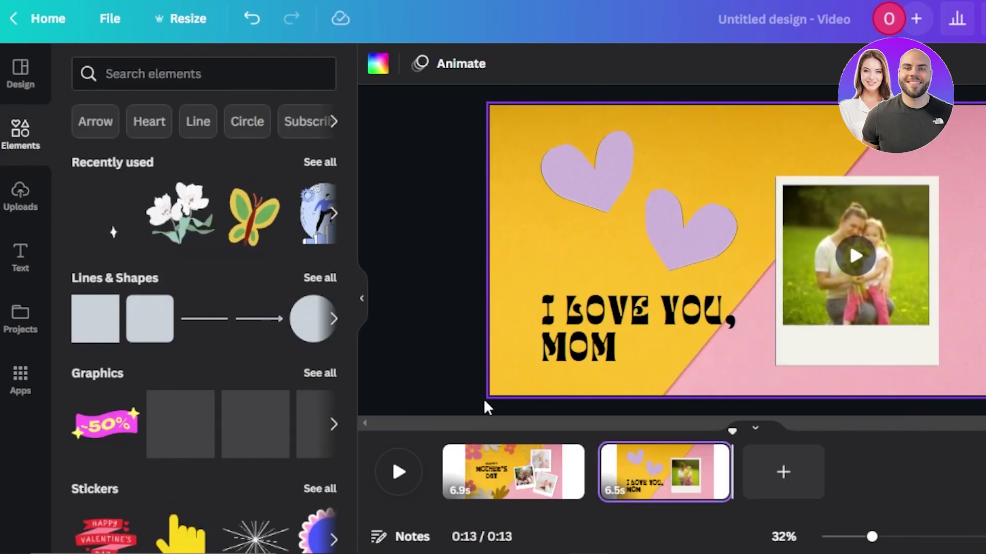
pyautogui.click(497, 470)
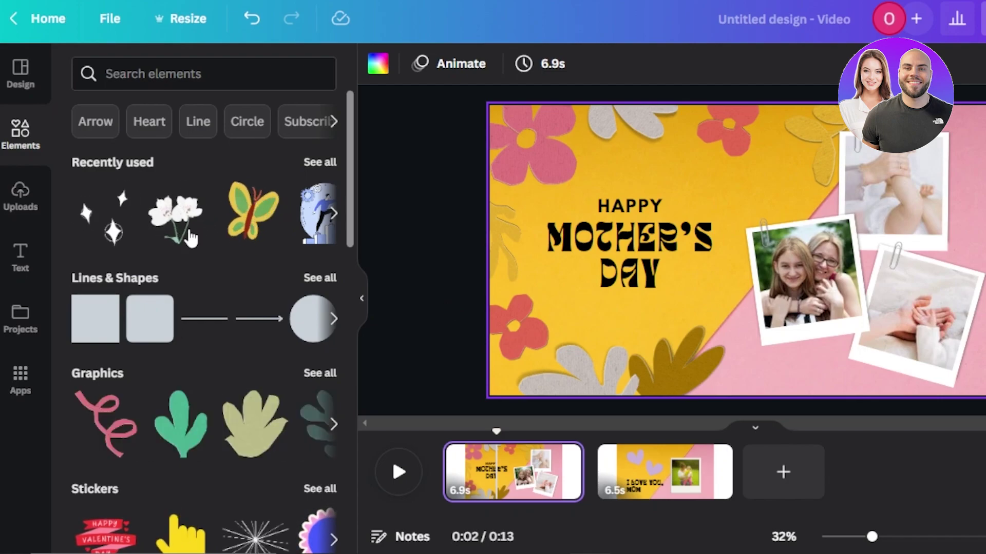
pyautogui.moveTo(352, 137)
pyautogui.mouseDown()
pyautogui.moveTo(352, 209)
pyautogui.moveTo(346, 124)
pyautogui.mouseUp()
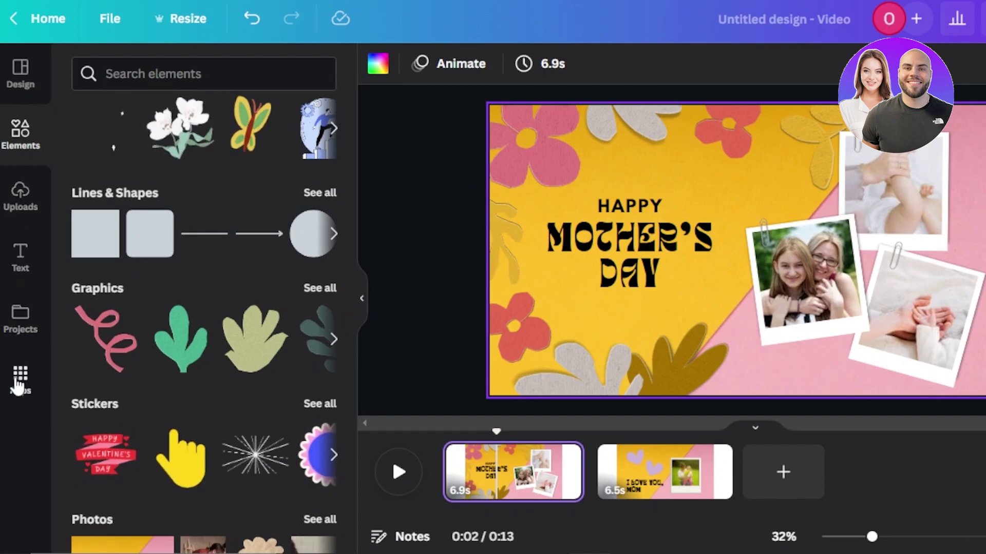
# Step: Check the uploaded images and audio, then launch the Record yourself studio
pyautogui.click(19, 382)
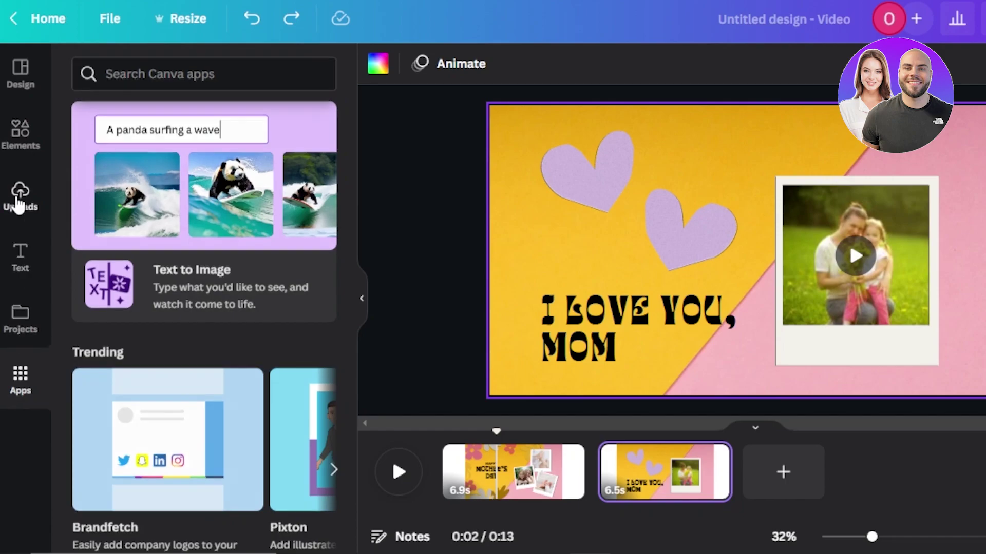
pyautogui.click(19, 203)
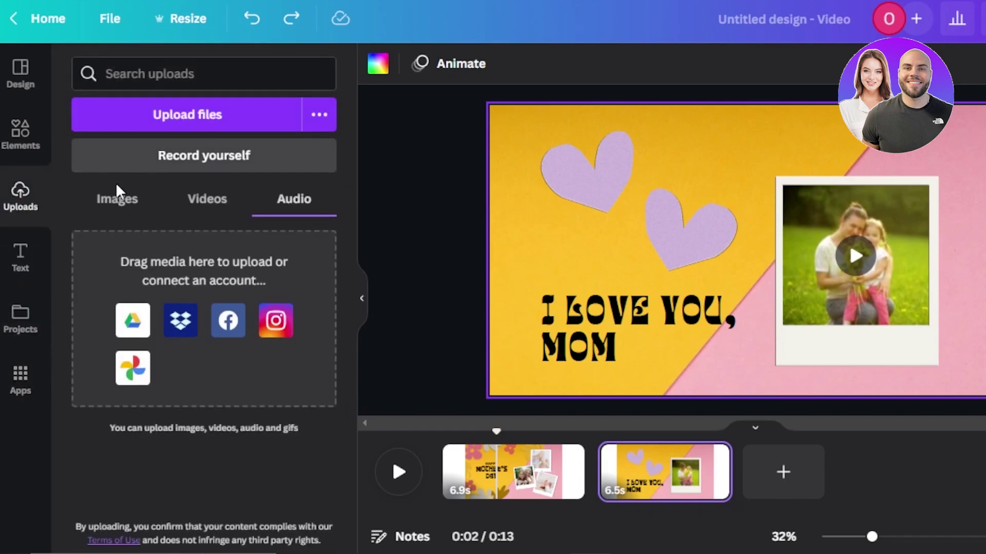
pyautogui.click(117, 198)
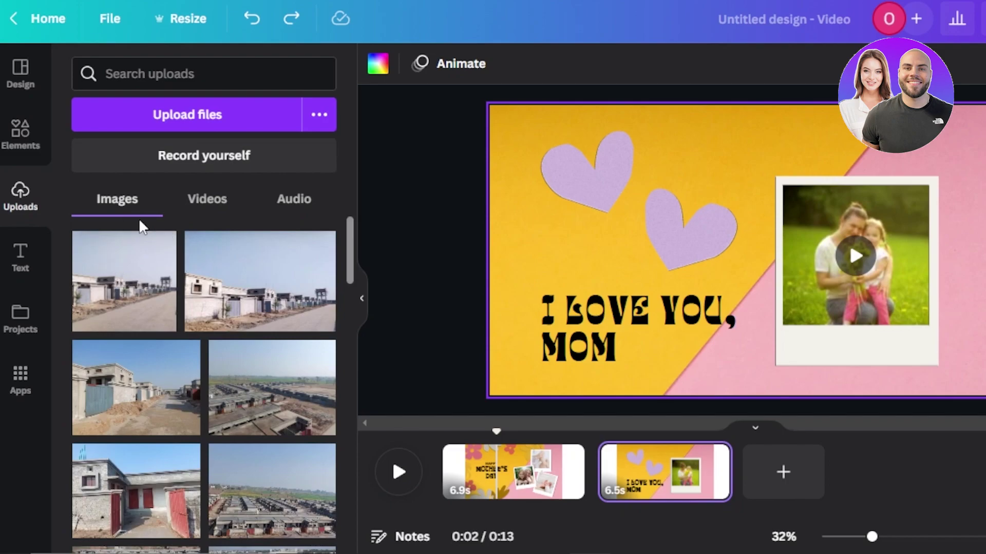
pyautogui.click(283, 200)
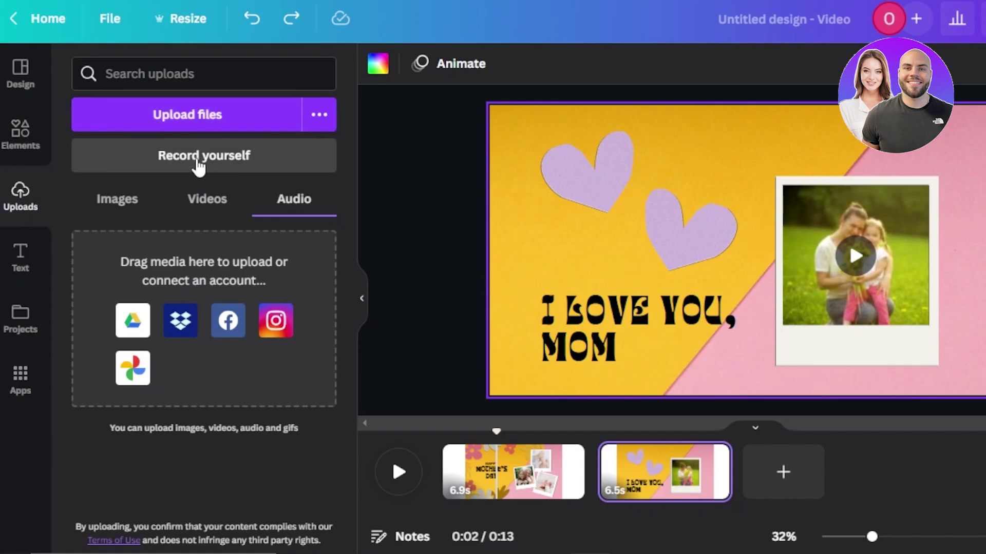
pyautogui.click(198, 159)
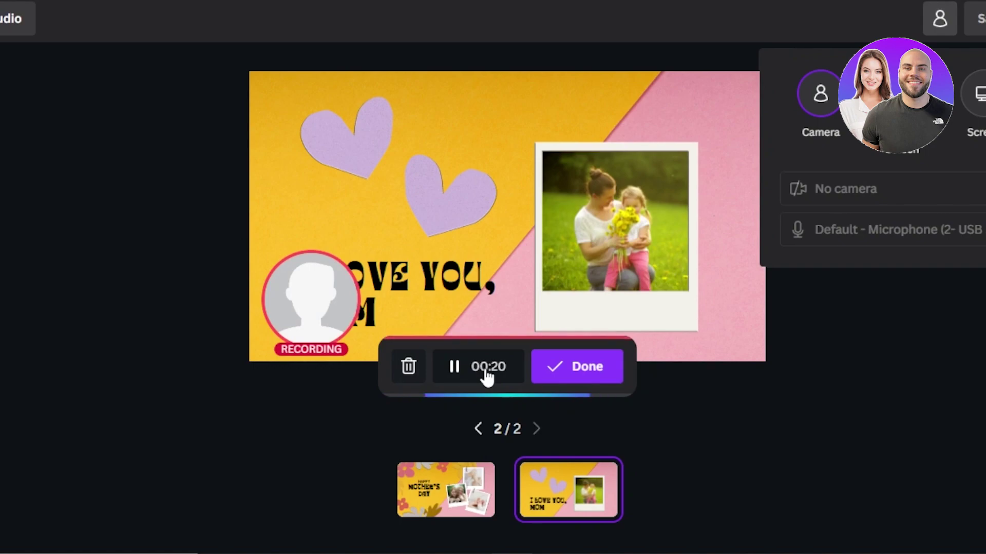
# Step: Pause and finish the roughly 20-second microphone voiceover take
pyautogui.click(486, 376)
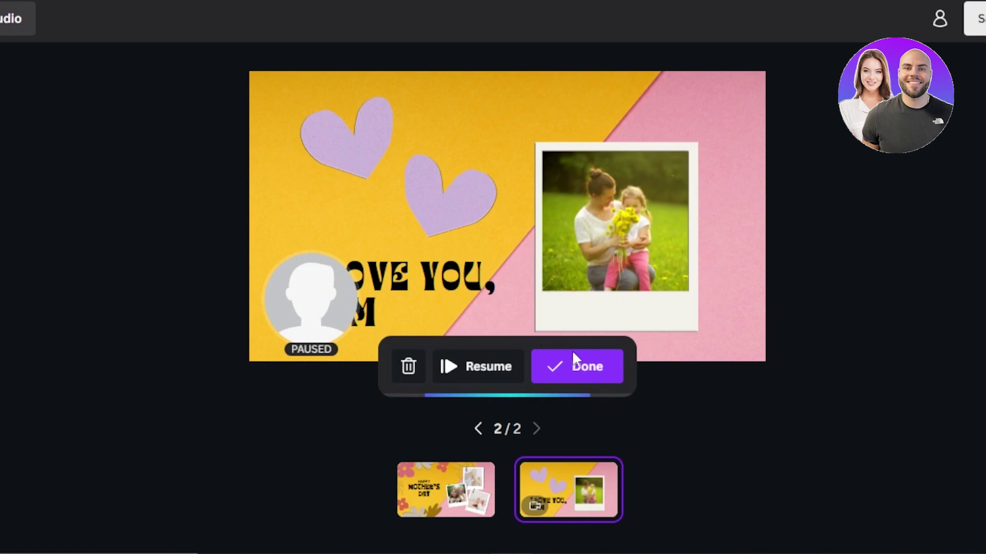
pyautogui.click(580, 367)
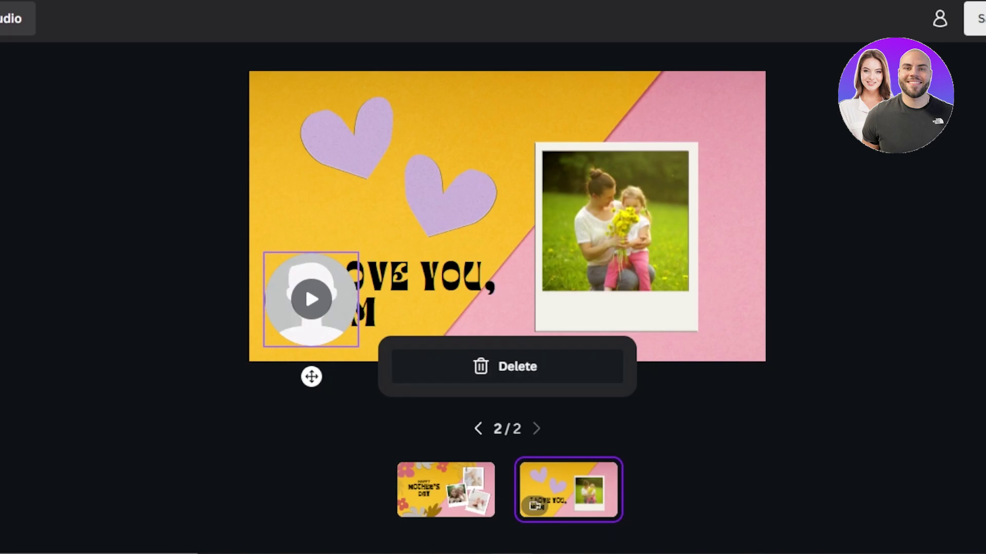
# Step: Save the recording and resize its avatar bubble to 80 × 80 in the corner
pyautogui.click(941, 22)
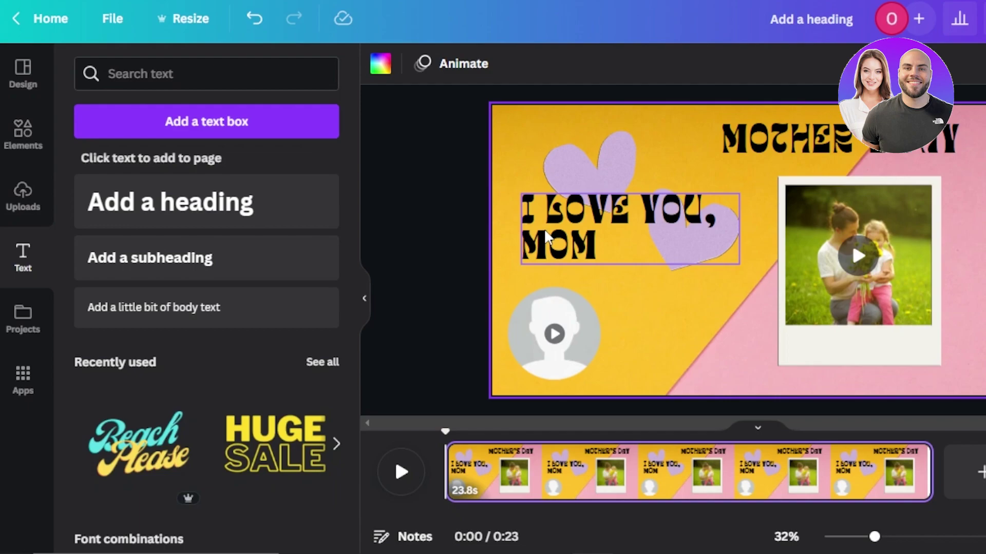
pyautogui.moveTo(522, 354)
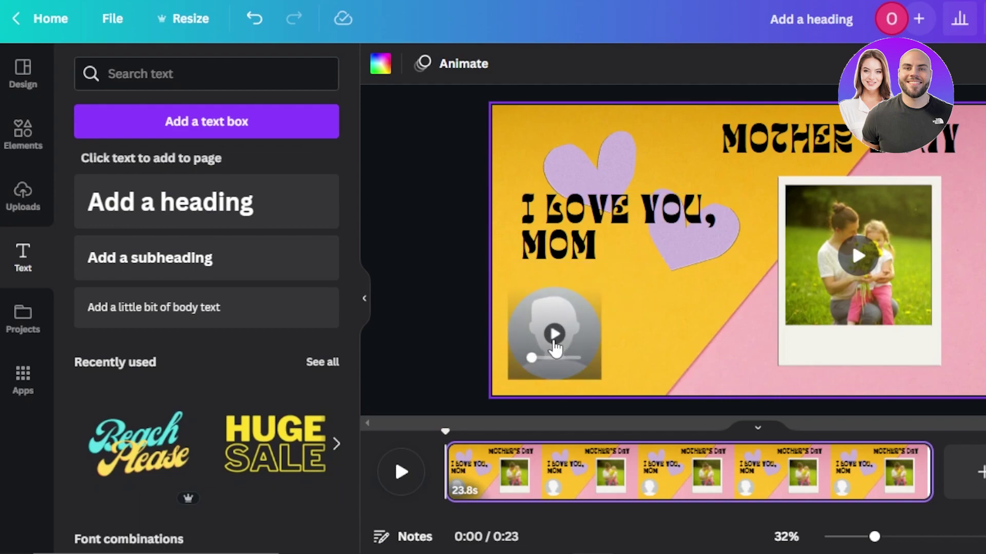
pyautogui.click(588, 303)
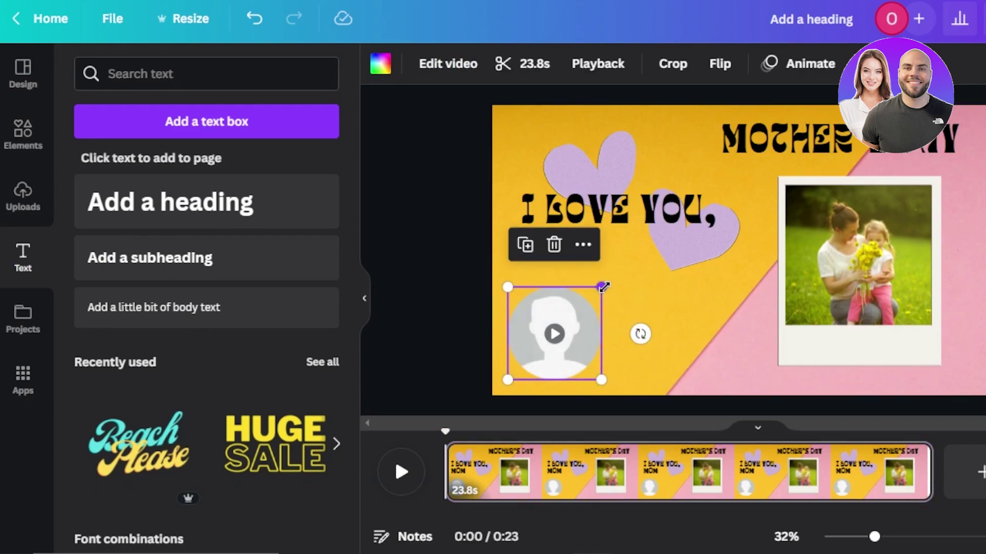
pyautogui.moveTo(603, 287); pyautogui.dragTo(532, 361)
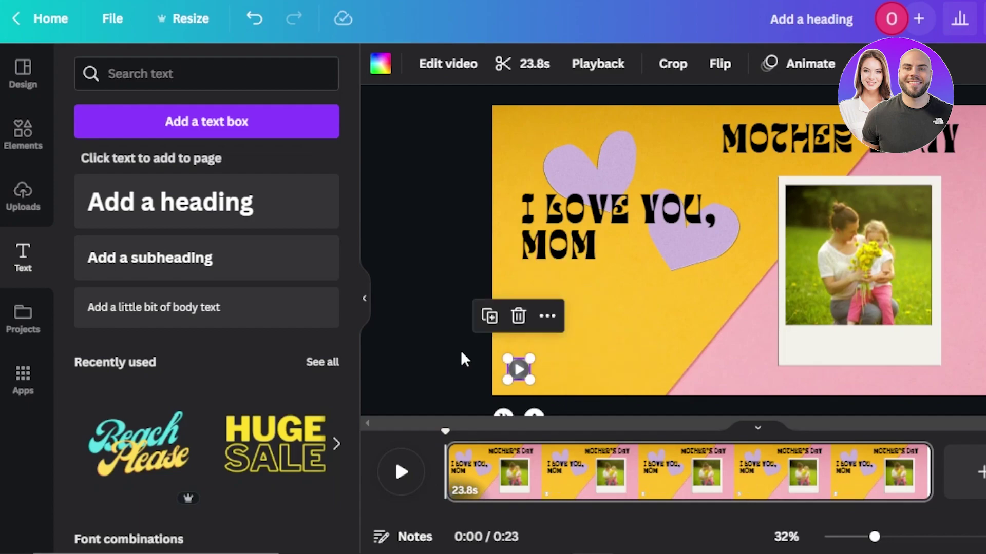
pyautogui.click(538, 353)
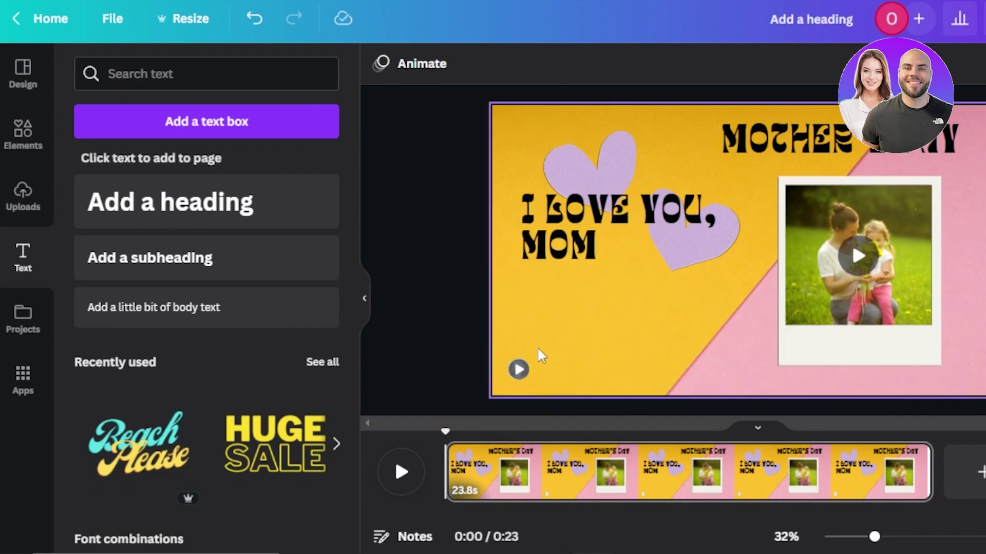
# Step: Play back the 23.8s video to check the voiceover, then view Uploads and Share
pyautogui.click(400, 473)
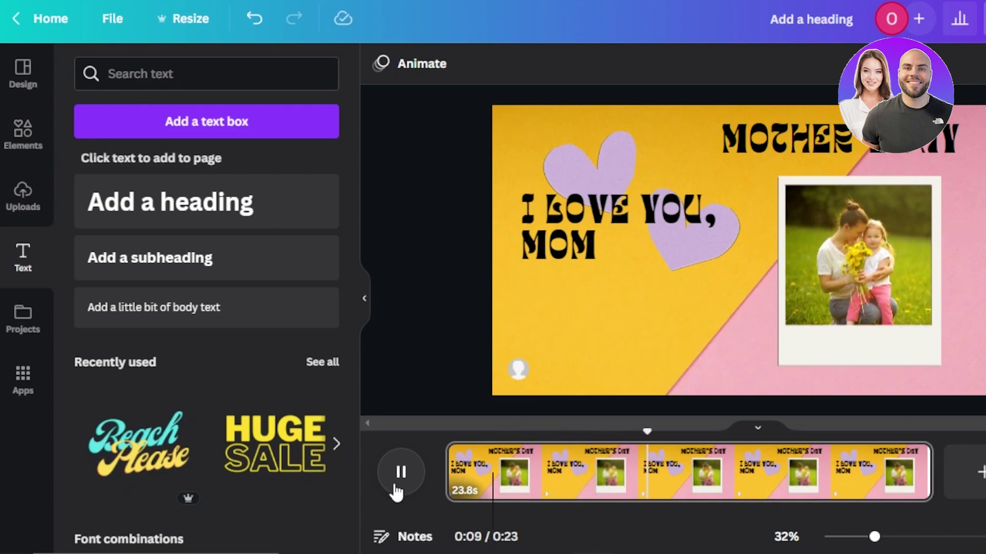
pyautogui.click(401, 474)
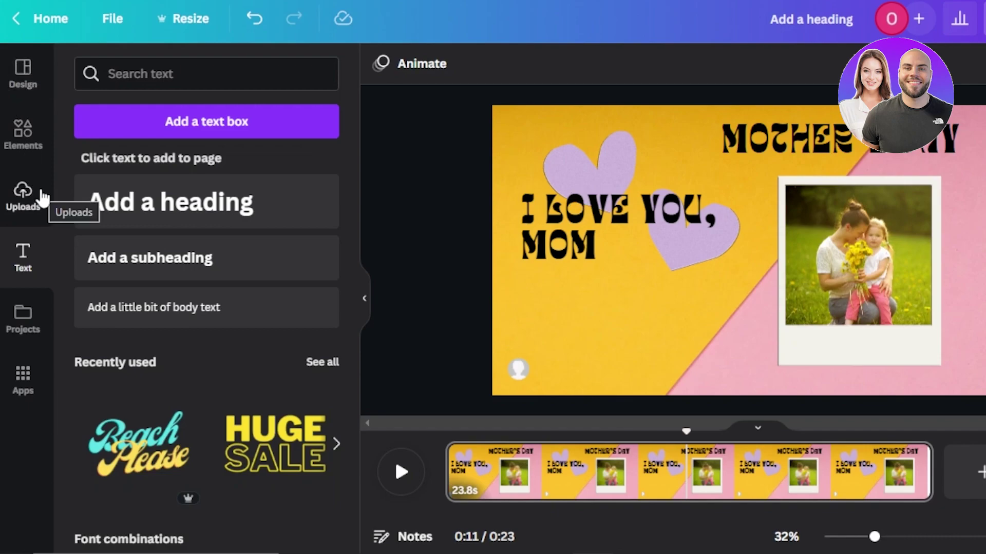
pyautogui.click(25, 197)
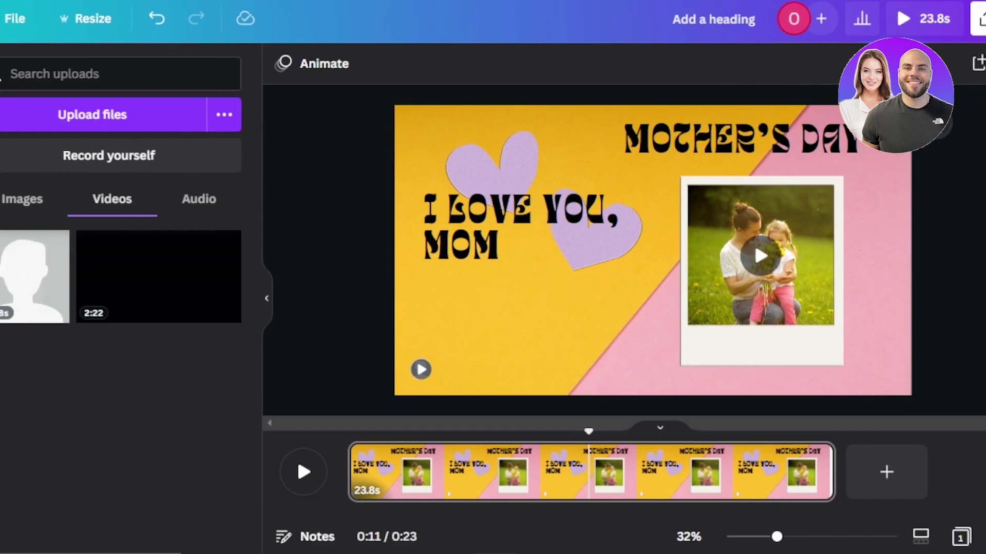
pyautogui.click(950, 19)
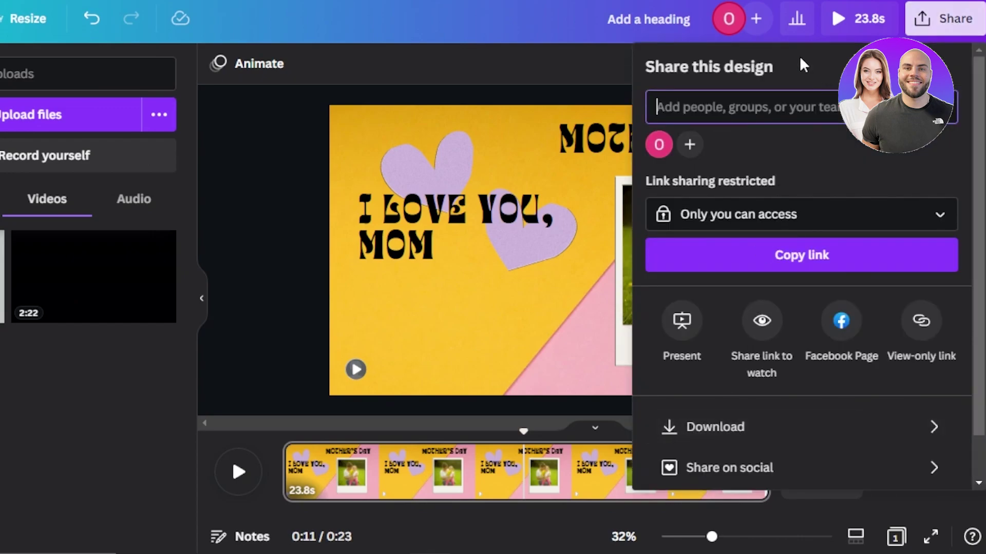
# Step: Preview the whole 23.8s video full screen, then leave the preview
pyautogui.click(858, 21)
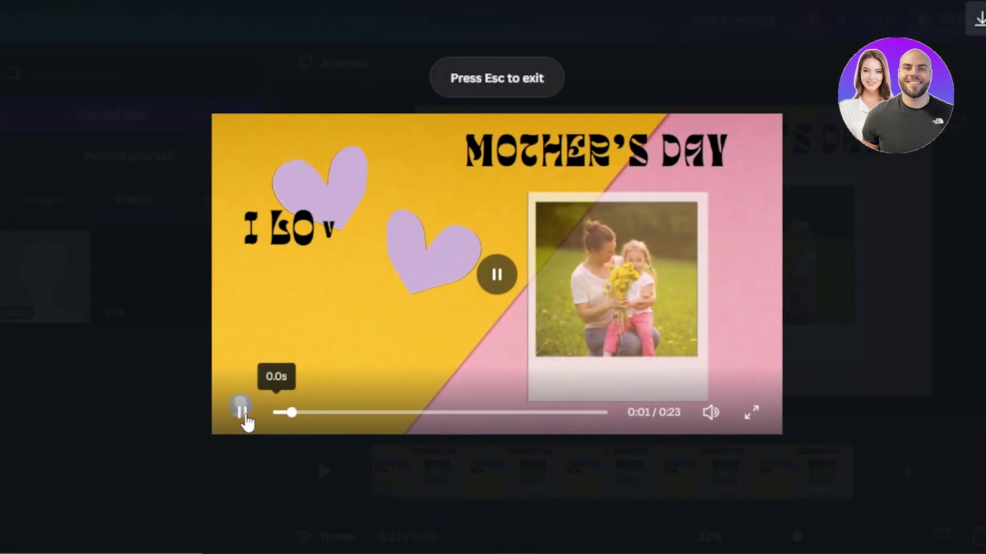
pyautogui.click(244, 414)
pyautogui.press('Escape')
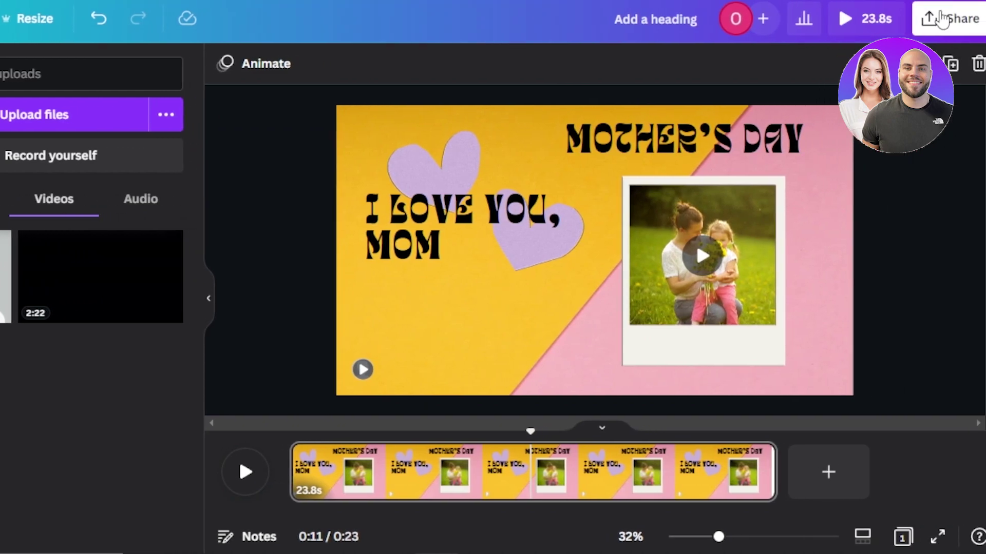
# Step: Choose Share > Present > Present and record and continue to its setup
pyautogui.click(942, 20)
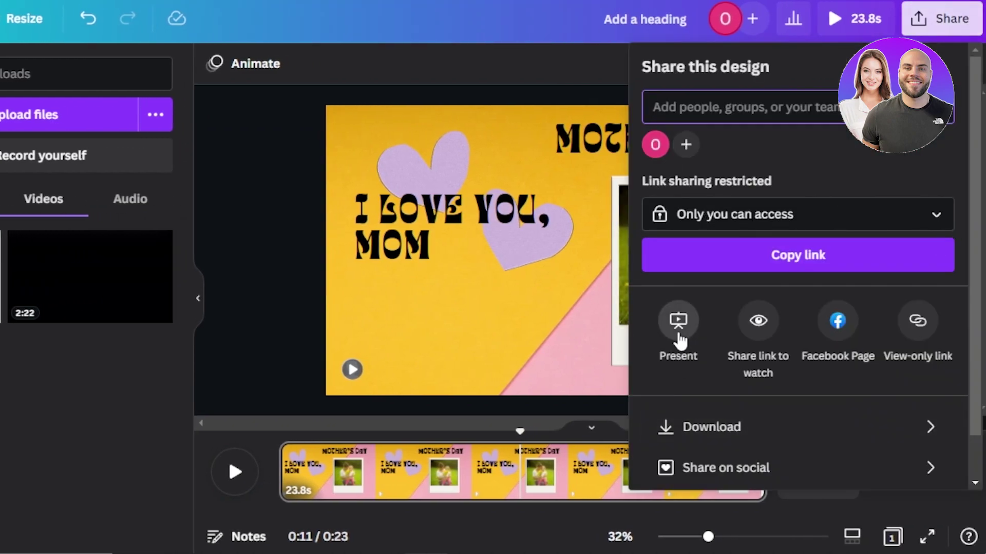
pyautogui.click(678, 336)
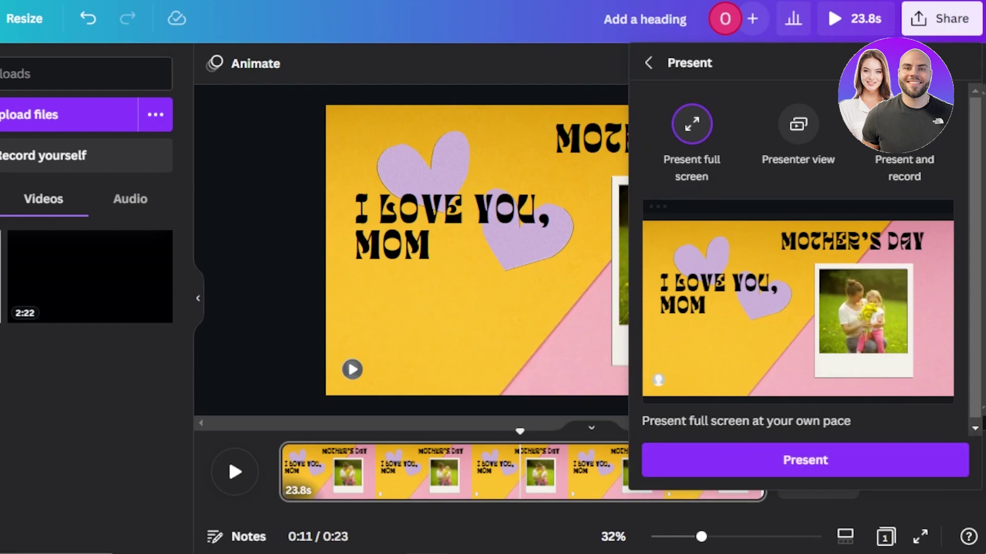
pyautogui.click(904, 128)
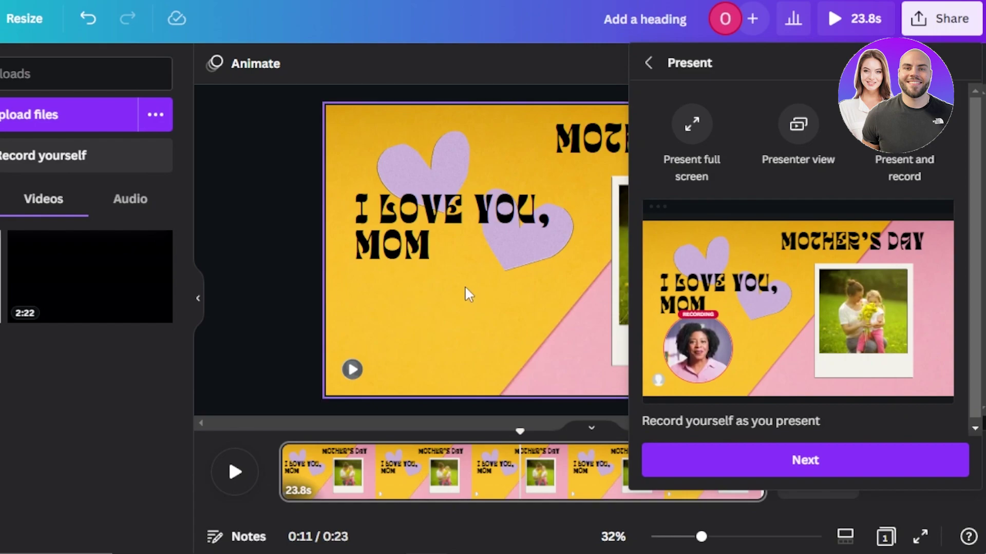
pyautogui.click(713, 456)
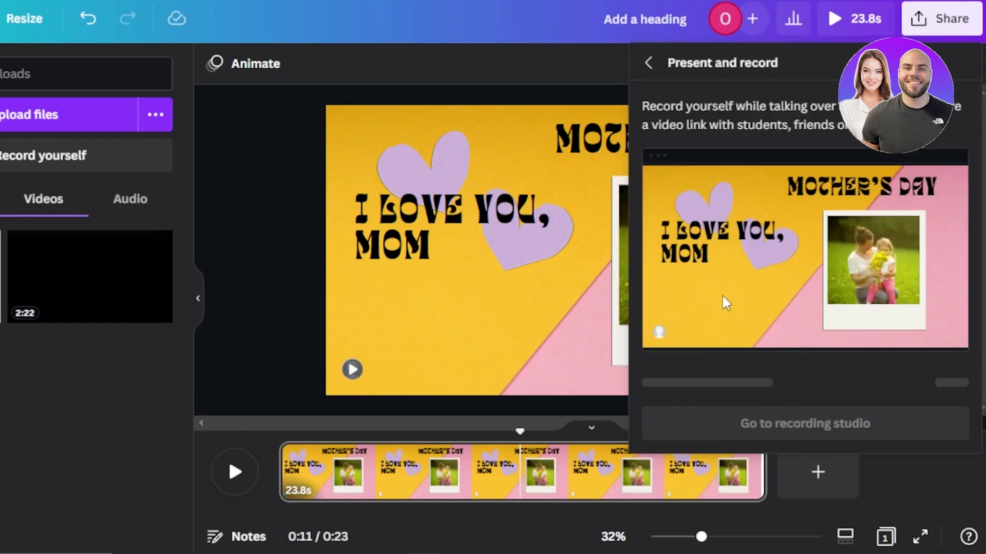
# Step: Enter the presenter recording studio, then go back to editing without recording
pyautogui.click(794, 399)
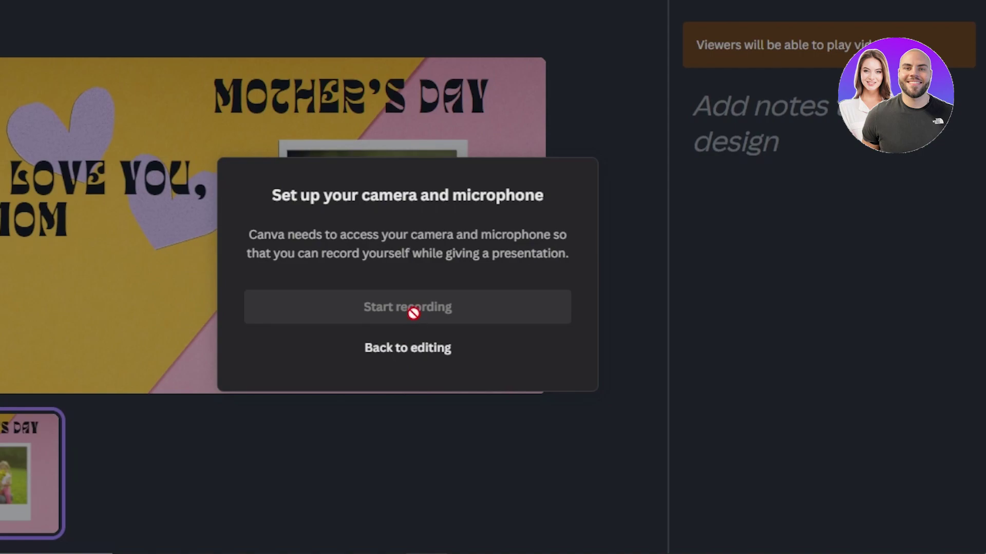
pyautogui.click(416, 349)
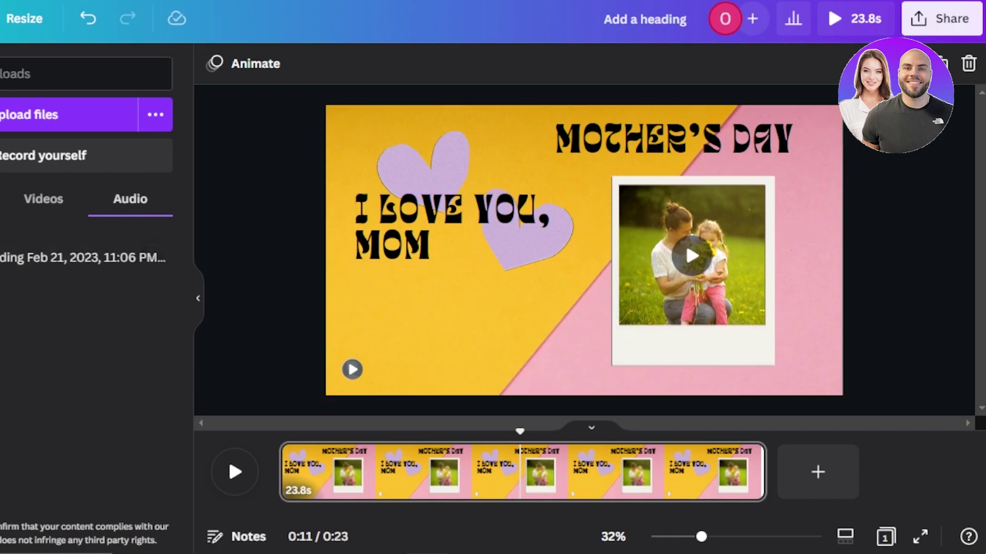
# Step: Reopen the Share panel's Present options, then close them to return to the slide
pyautogui.click(933, 21)
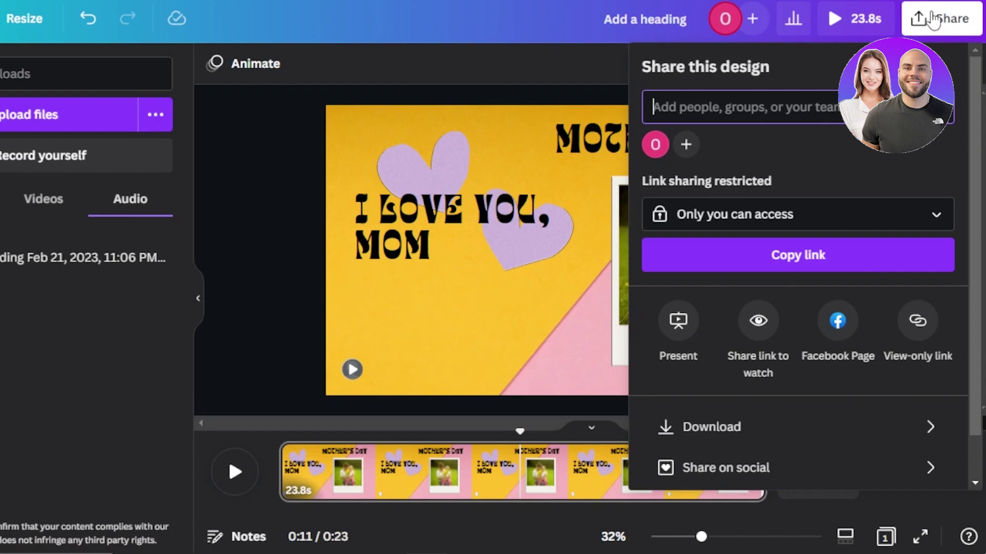
pyautogui.click(675, 328)
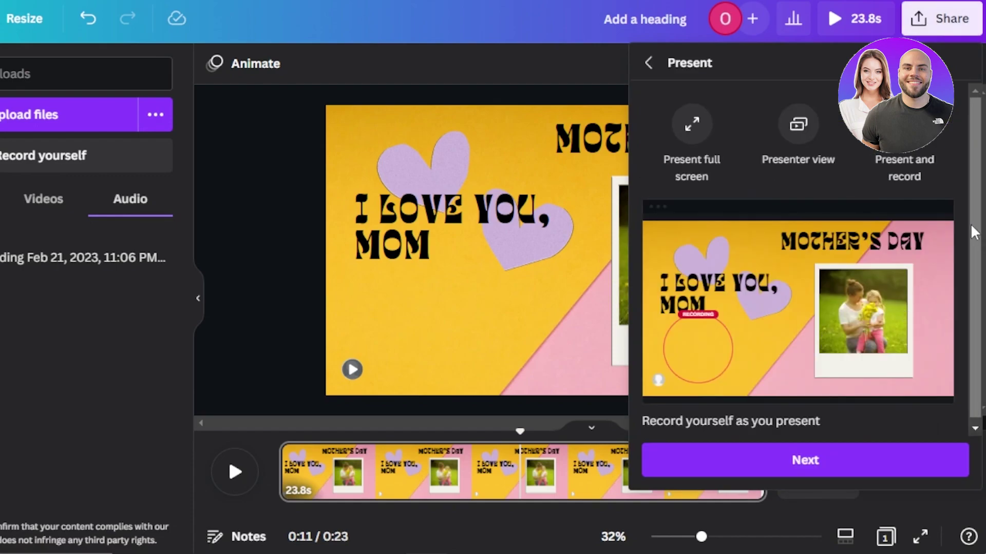
pyautogui.scroll(-1, 972, 267)
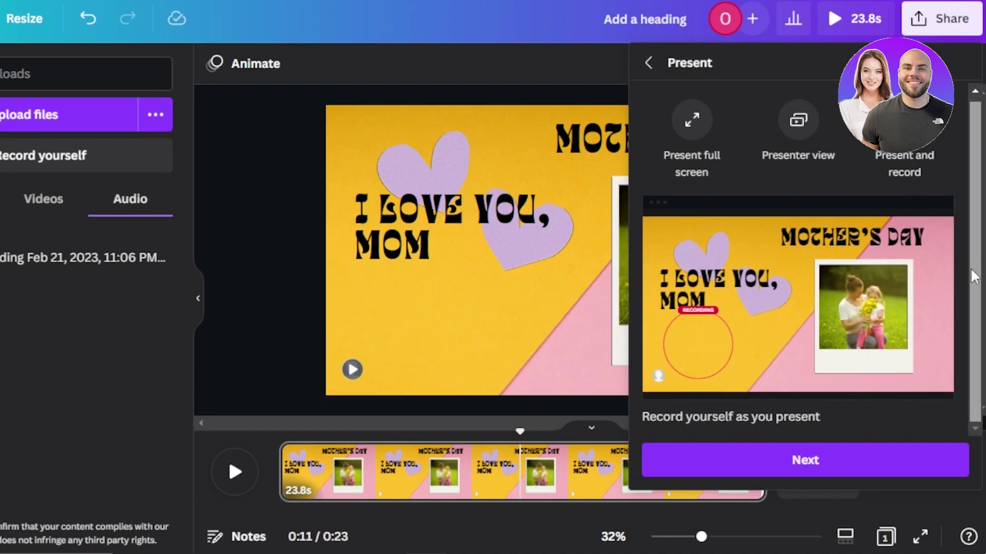
pyautogui.click(256, 315)
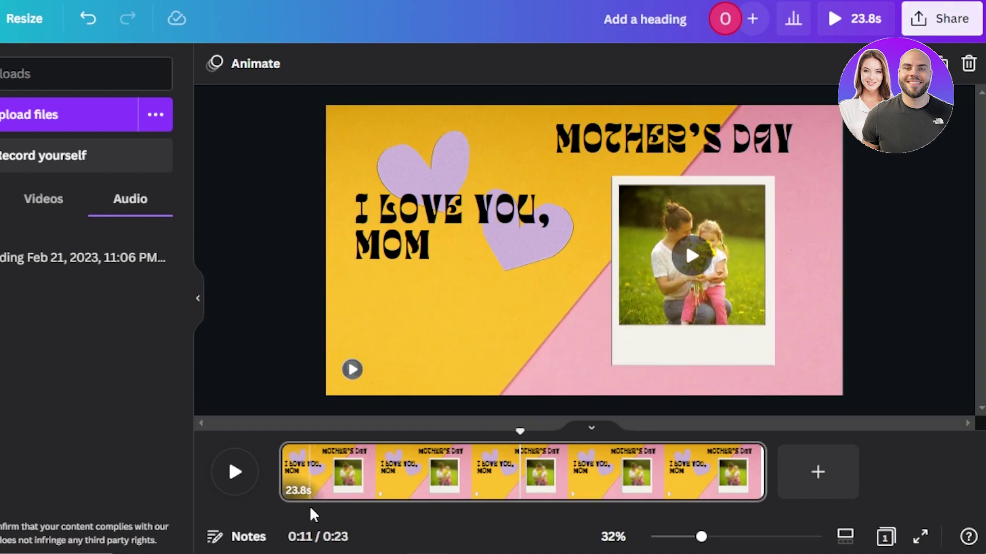
pyautogui.click(931, 31)
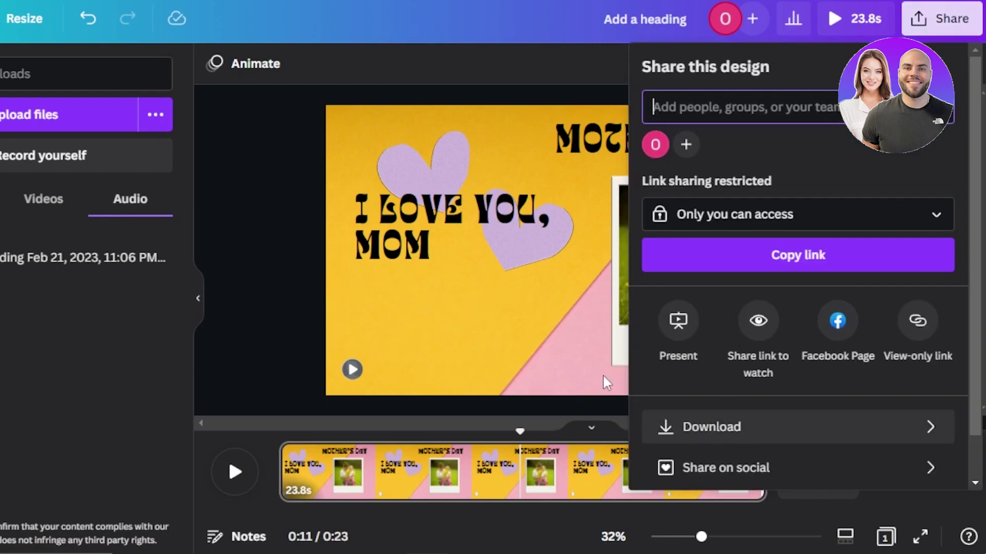
pyautogui.click(269, 292)
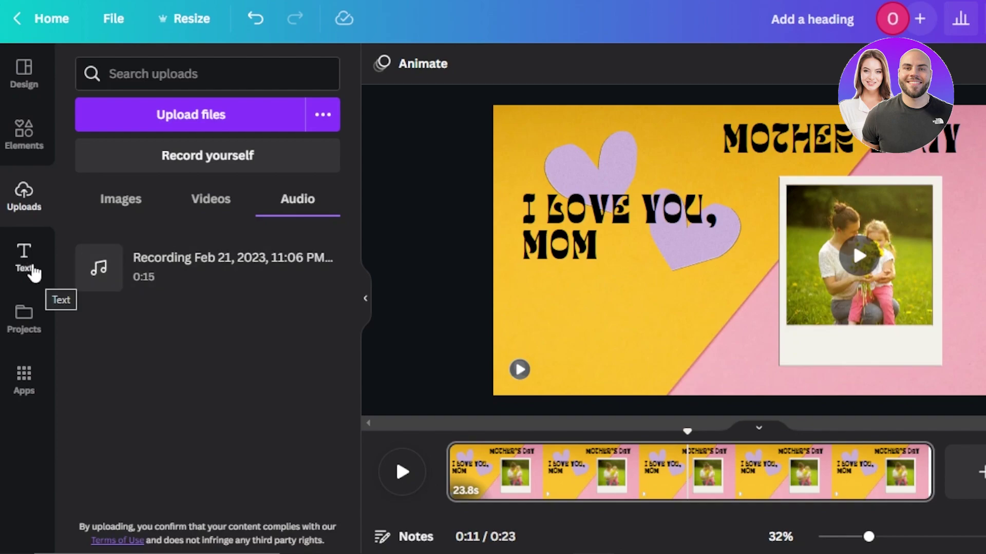
# Step: Open the Audio app from Apps and scroll to Instrumental tracks like Ukulele Song
pyautogui.click(27, 378)
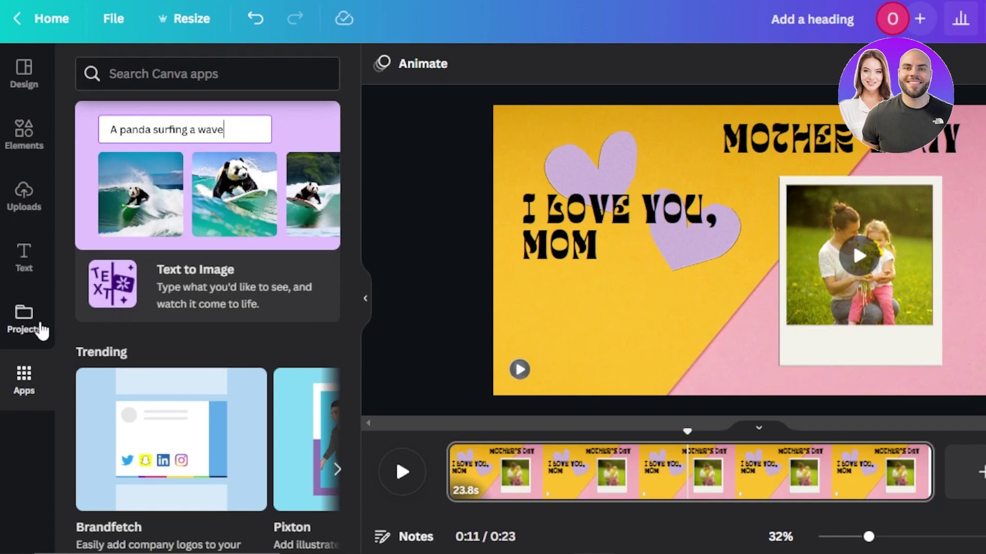
pyautogui.moveTo(350, 139); pyautogui.dragTo(357, 222)
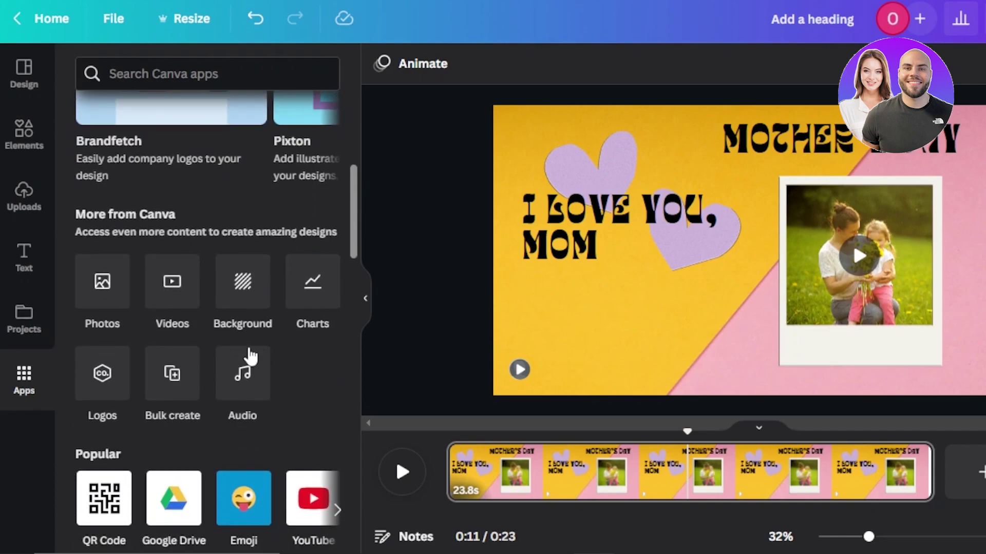
pyautogui.click(244, 374)
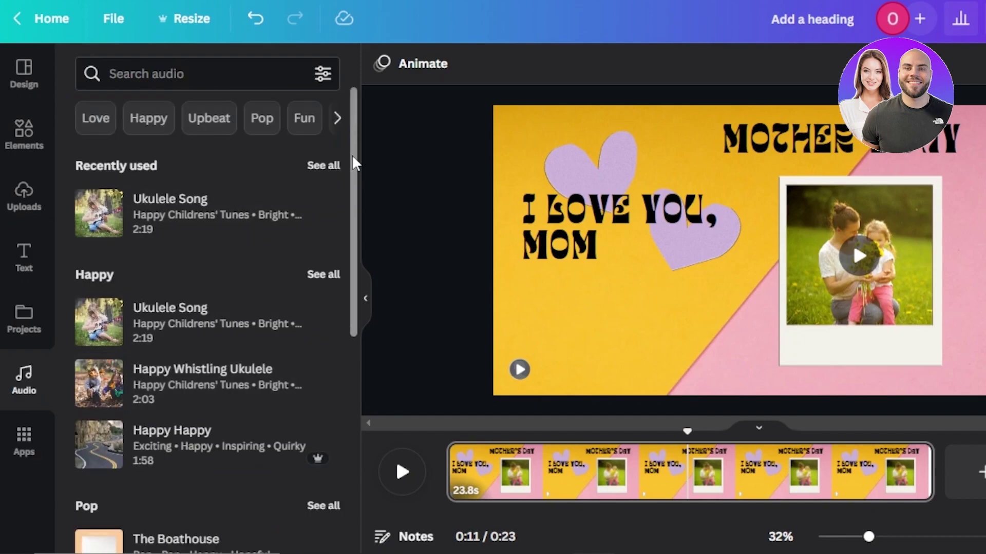
pyautogui.moveTo(353, 169); pyautogui.dragTo(343, 299)
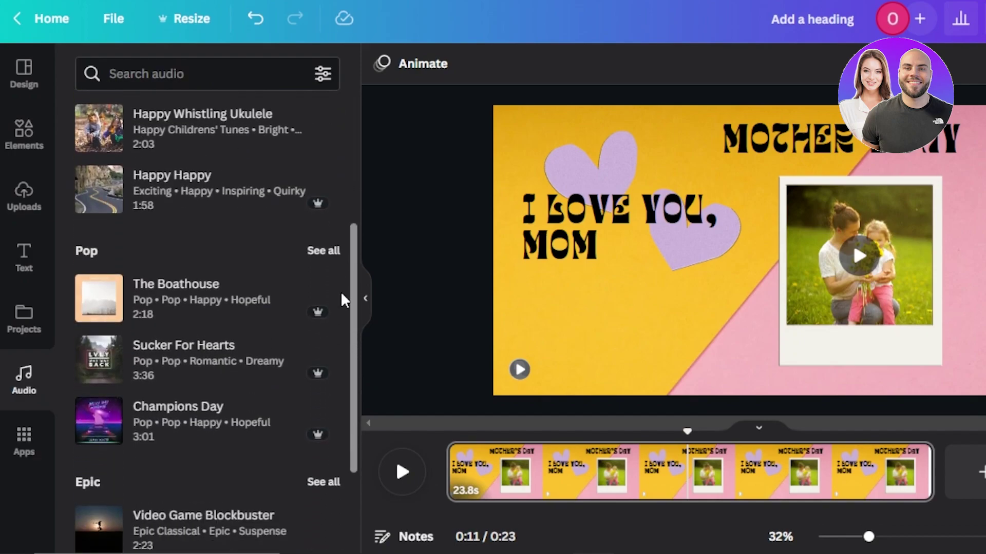
pyautogui.moveTo(353, 297); pyautogui.dragTo(359, 413)
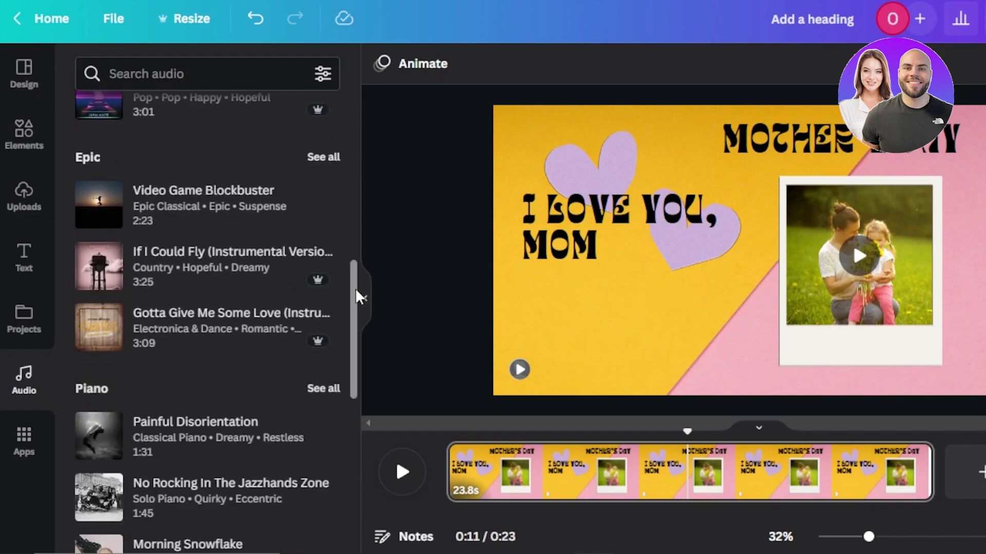
pyautogui.moveTo(359, 296); pyautogui.dragTo(350, 354)
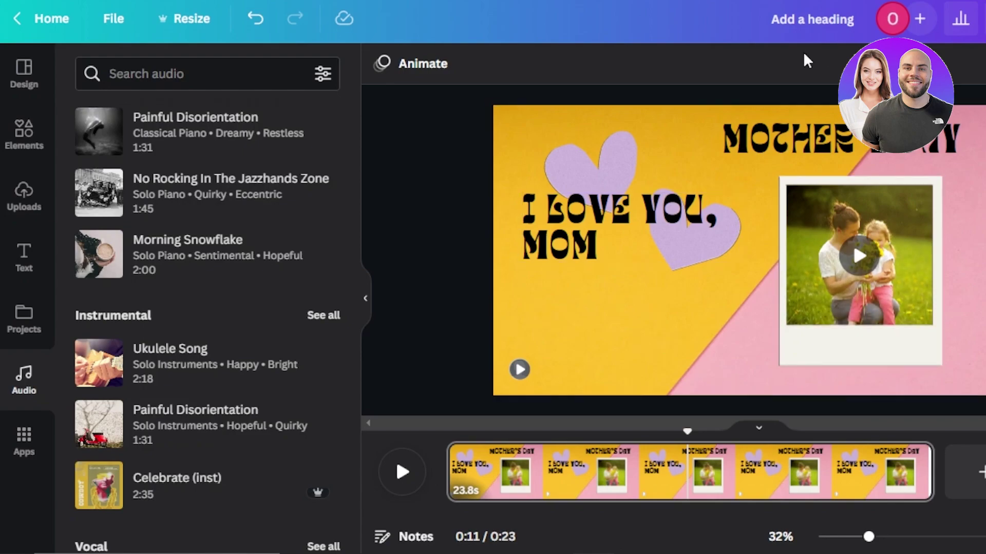
# Step: Rename the design from 'Add a heading' to 'test' and move the I LOVE YOU, MOM heading lower
pyautogui.click(804, 19)
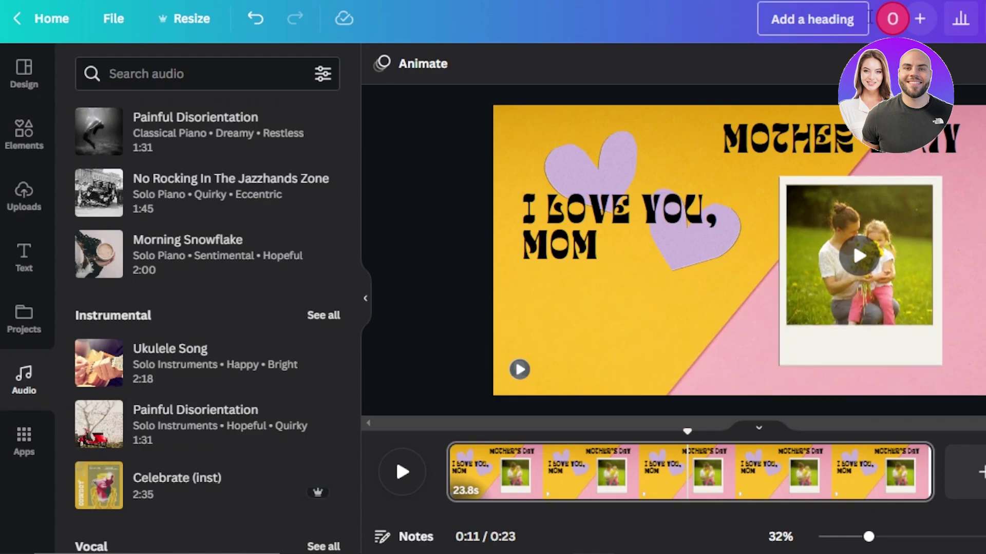
pyautogui.press('BackSpace')
pyautogui.press('BackSpace')
pyautogui.press('BackSpace')
pyautogui.press('BackSpace')
pyautogui.press('BackSpace')
pyautogui.press('BackSpace')
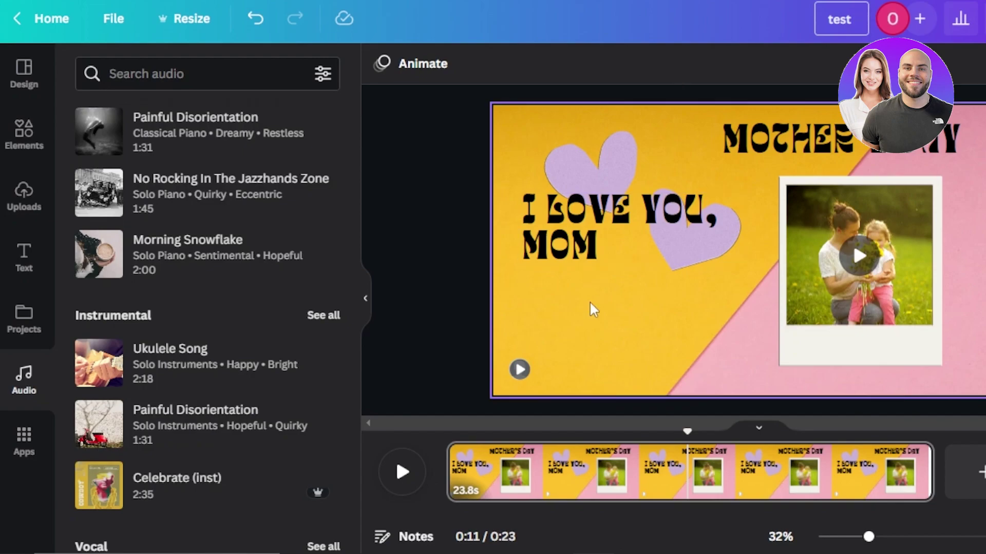
pyautogui.moveTo(590, 252); pyautogui.dragTo(588, 297)
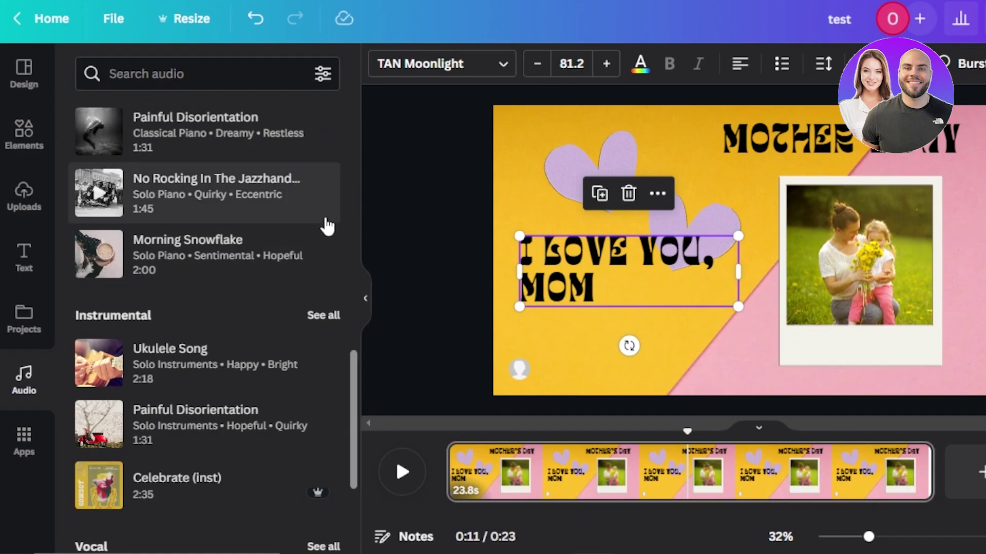
# Step: Enlarge the avatar video bubble toward the heading, with the Elements library open beside the slide
pyautogui.click(520, 370)
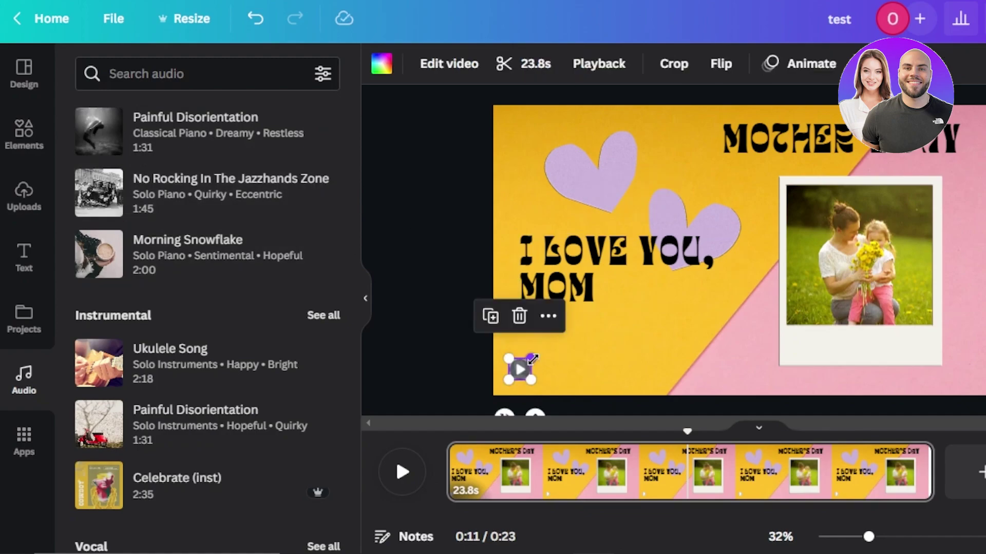
pyautogui.moveTo(531, 358); pyautogui.dragTo(588, 318)
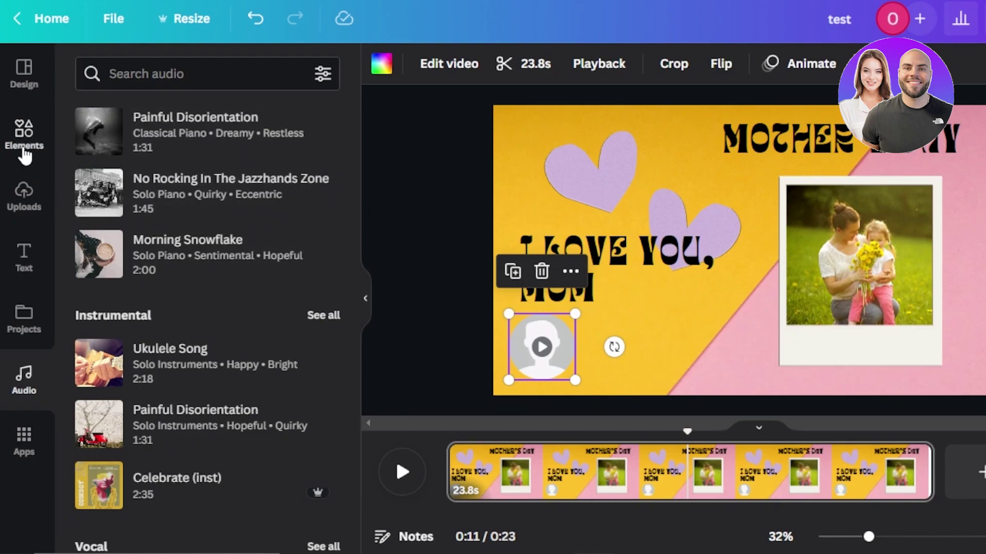
pyautogui.click(24, 135)
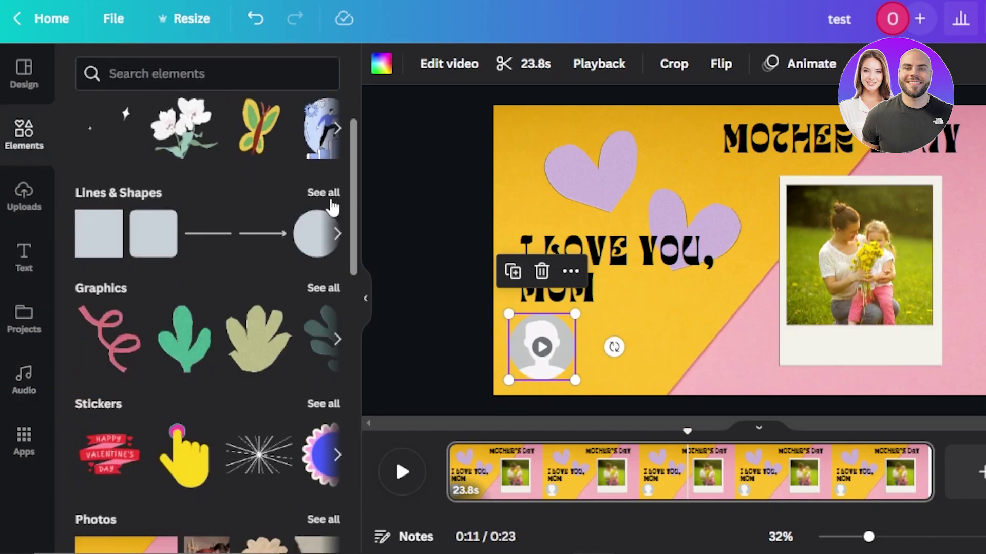
pyautogui.moveTo(358, 181); pyautogui.dragTo(354, 153)
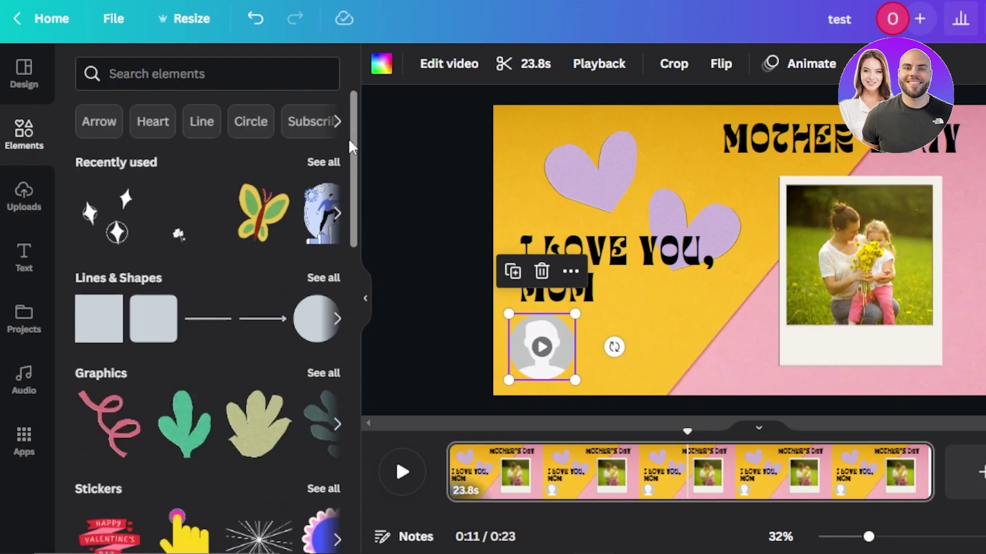
pyautogui.click(425, 218)
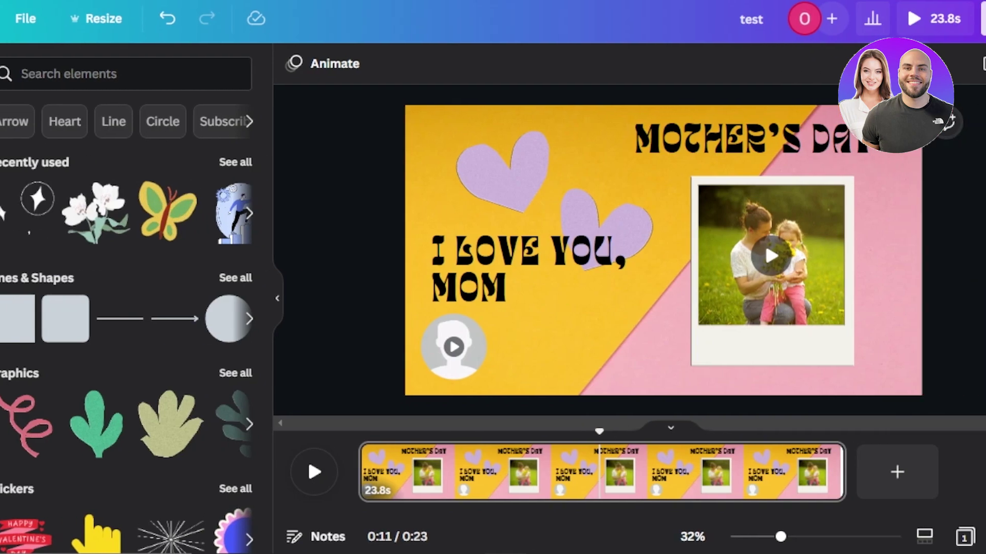
# Step: Resize the avatar video bubble from its top-left corner to a tiny 89 × 89 circle
pyautogui.click(930, 19)
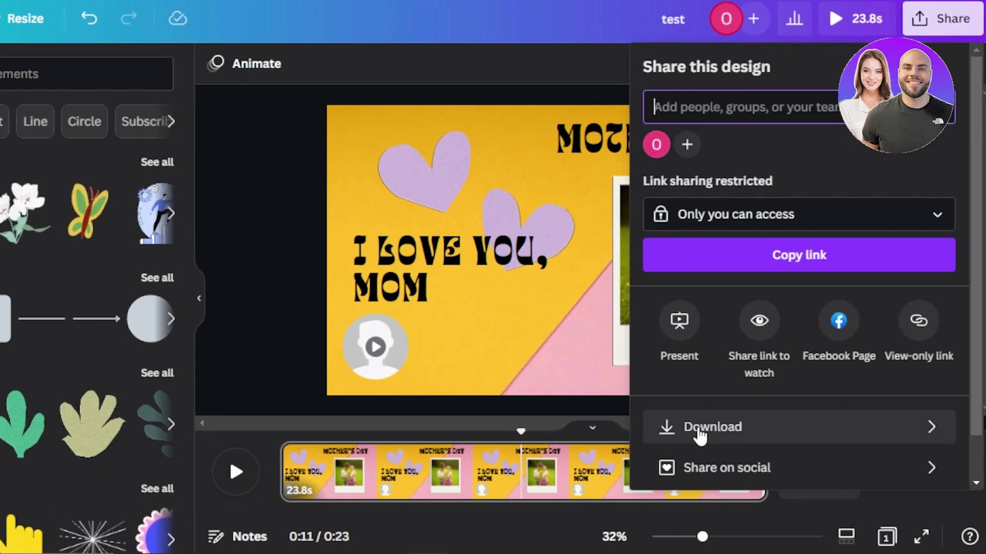
pyautogui.click(295, 200)
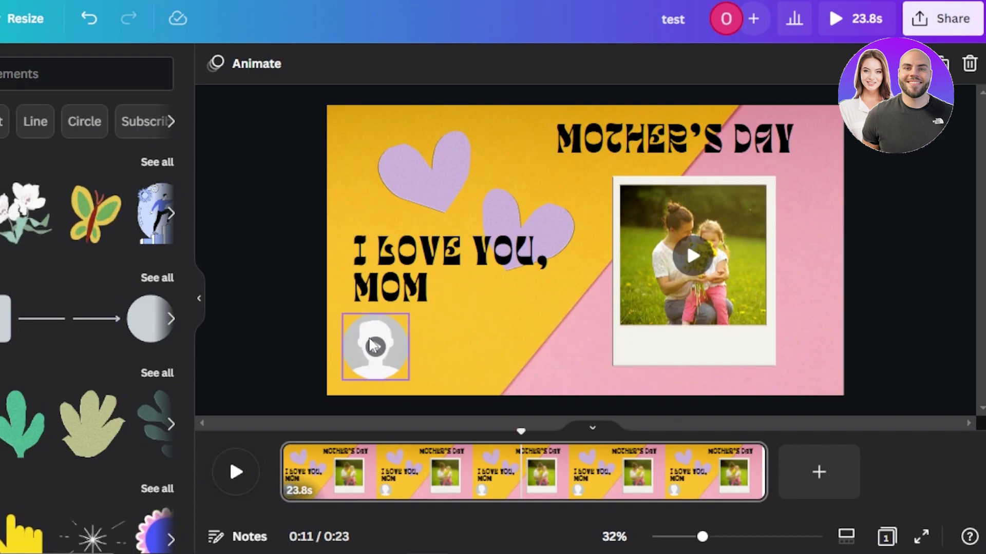
pyautogui.click(372, 354)
pyautogui.click(264, 326)
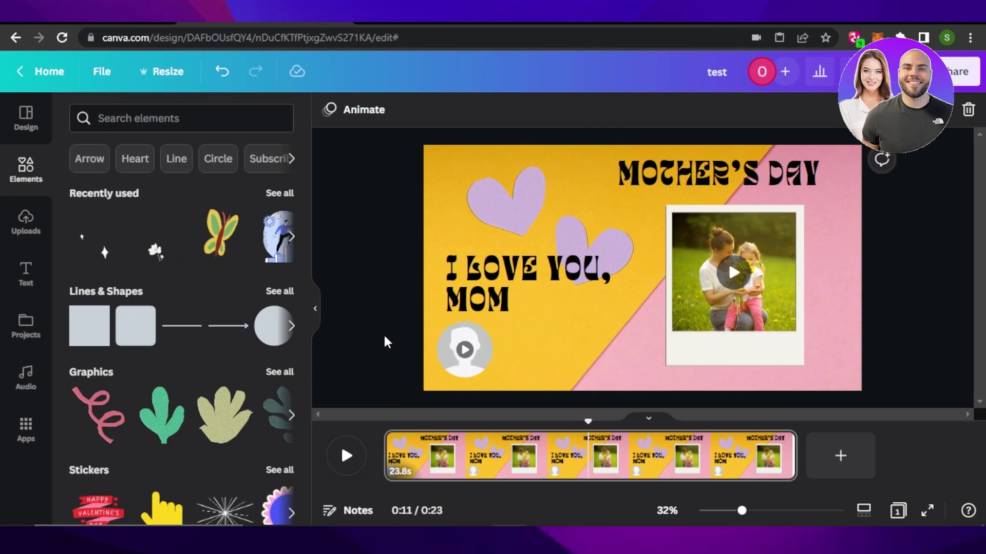
pyautogui.click(475, 351)
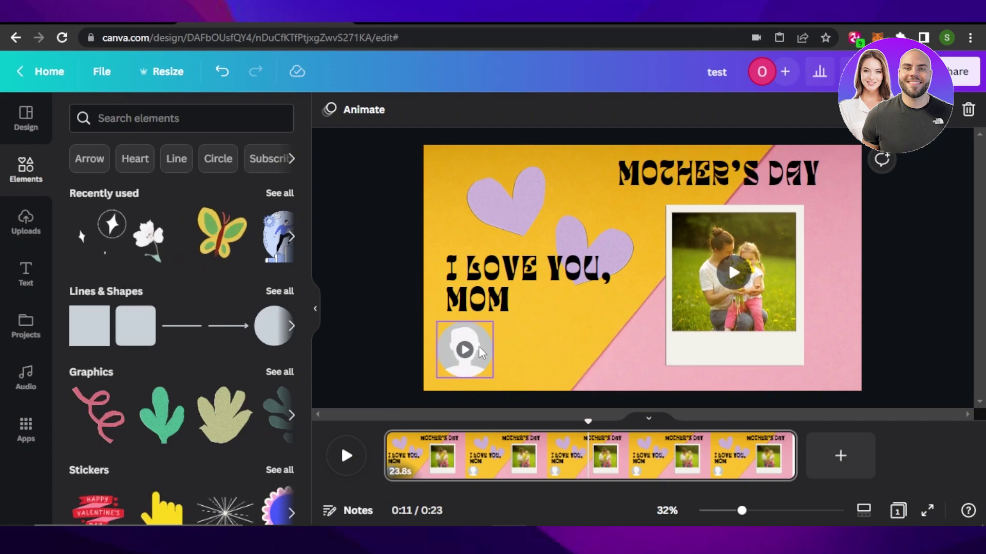
pyautogui.moveTo(436, 322); pyautogui.dragTo(464, 367)
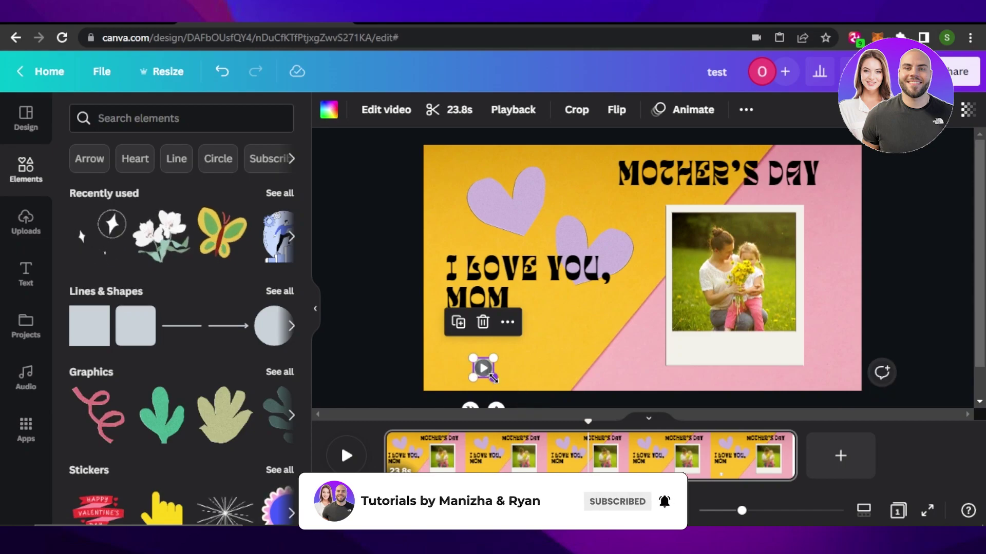